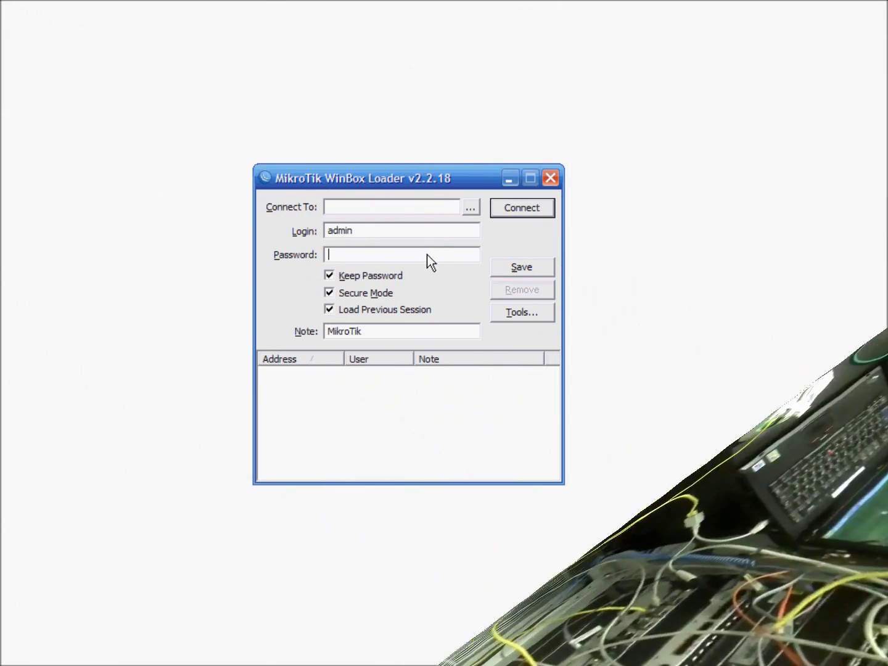
Connect to the discovered RB SXT 5HnD router by MAC and remove its default configuration
click(414, 206)
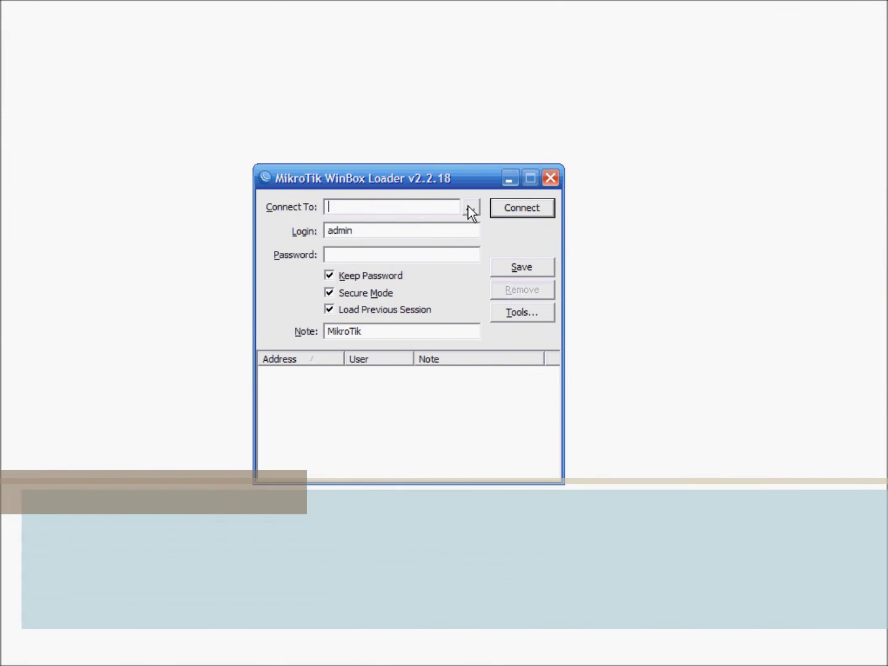
click(469, 209)
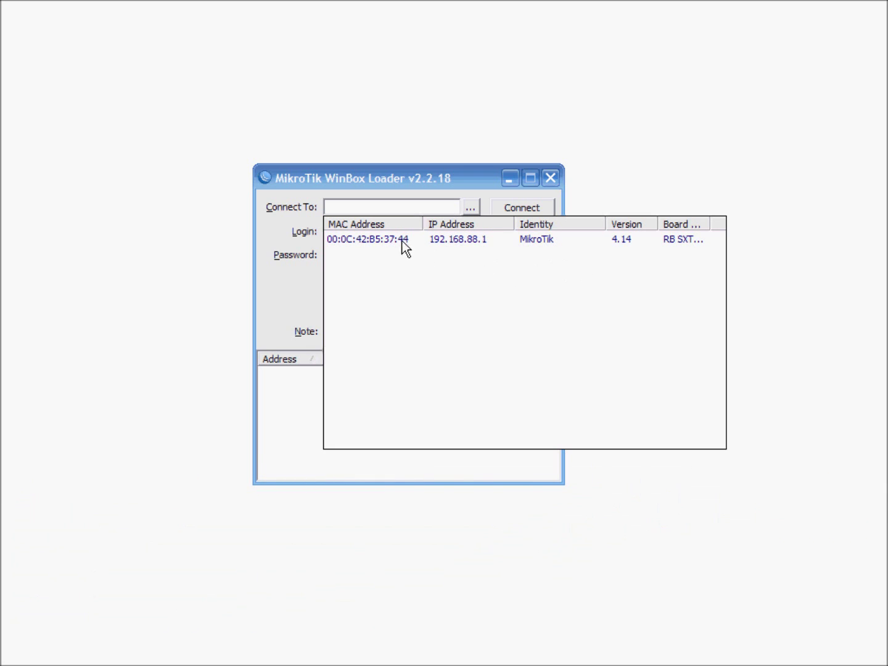
click(402, 239)
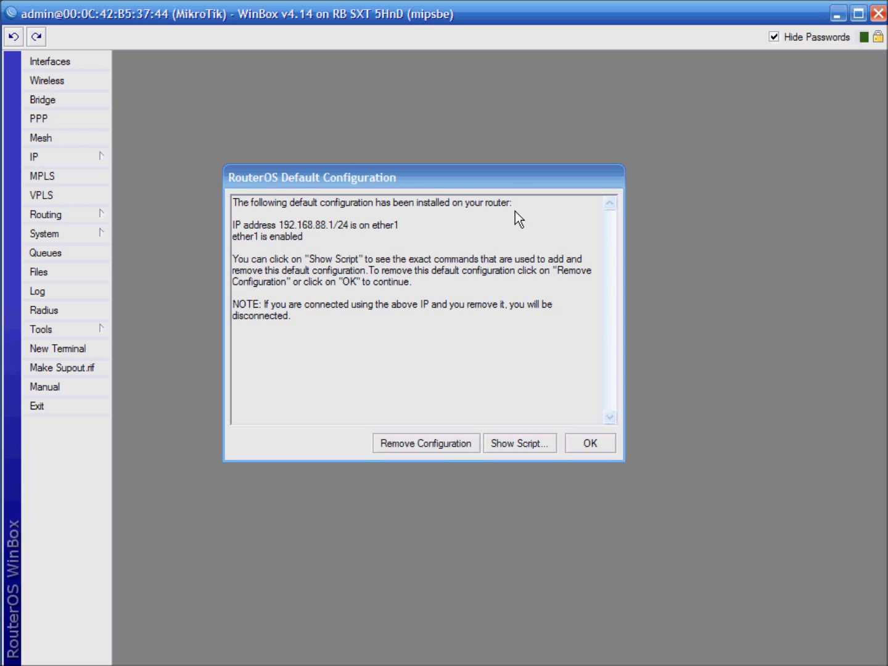
click(456, 444)
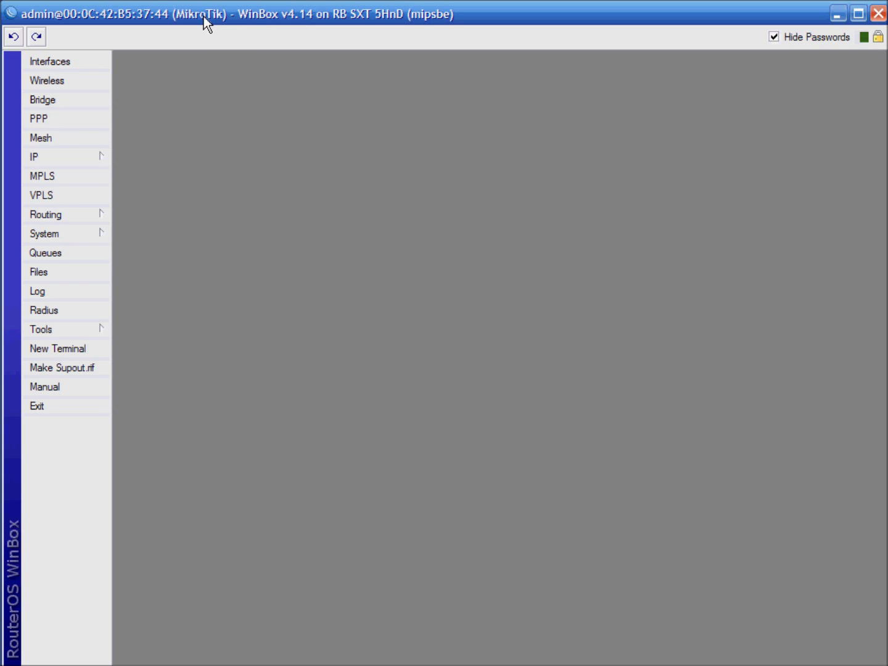
Change the router's System Identity from MikroTik to 'U1 Free Space Loss'
click(69, 233)
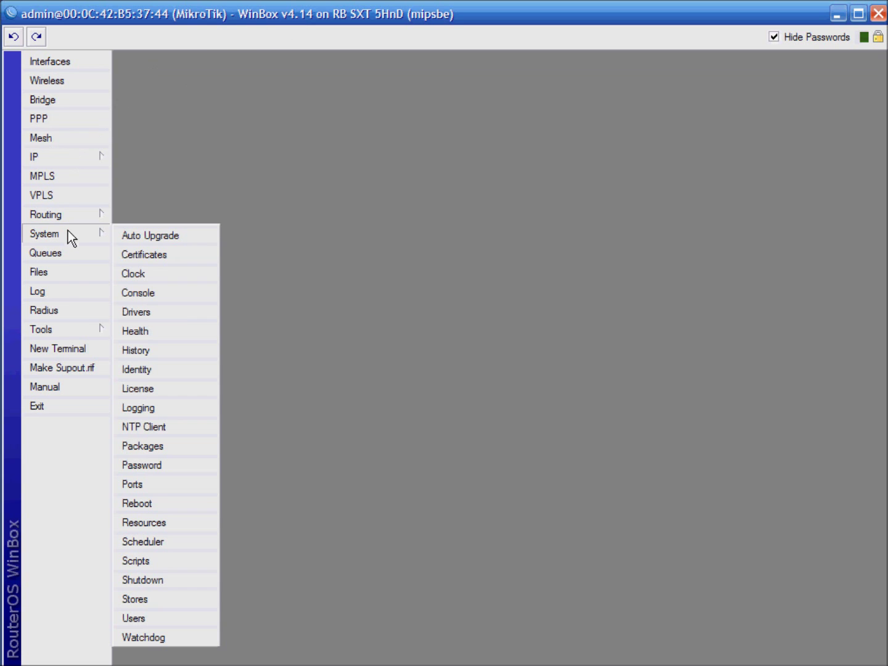
click(154, 369)
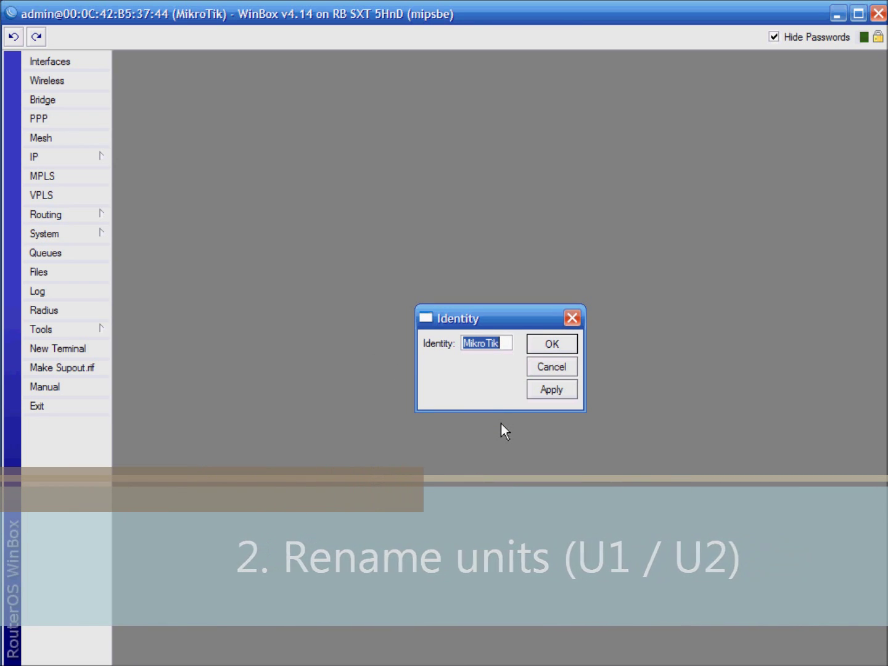
text(U1 free)
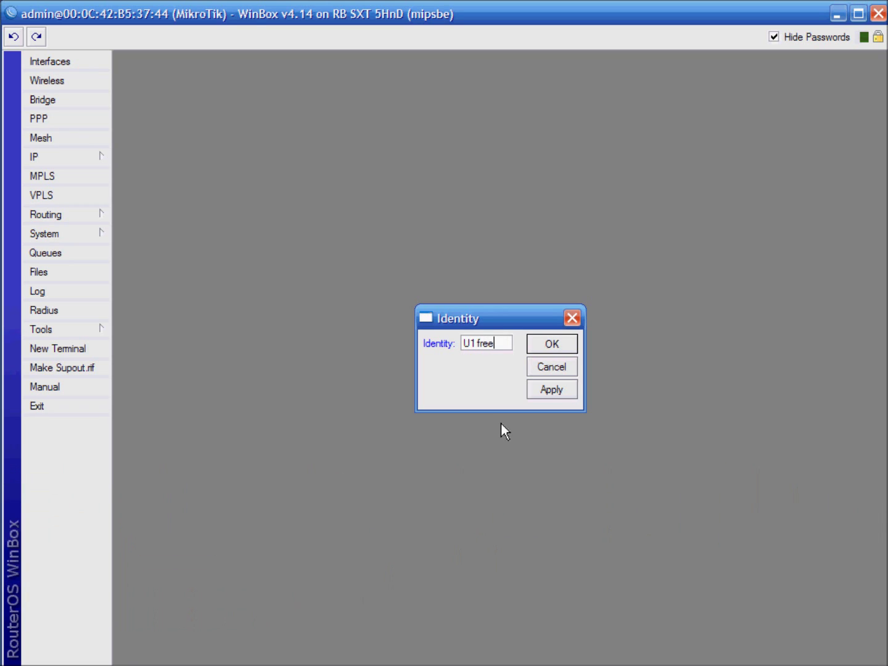
key(BackSpace)
key(BackSpace)
key(BackSpace)
key(BackSpace)
text(Free Space Loss)
click(562, 341)
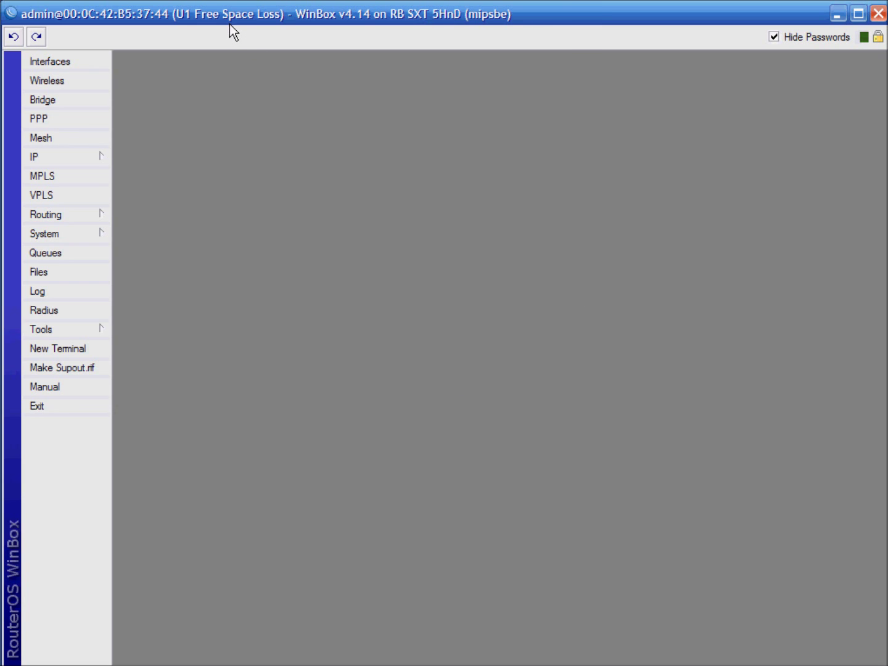
Upload routeros-mipsbe-5.8.npk (11.7 MiB) from Explorer into the router's File List
click(94, 265)
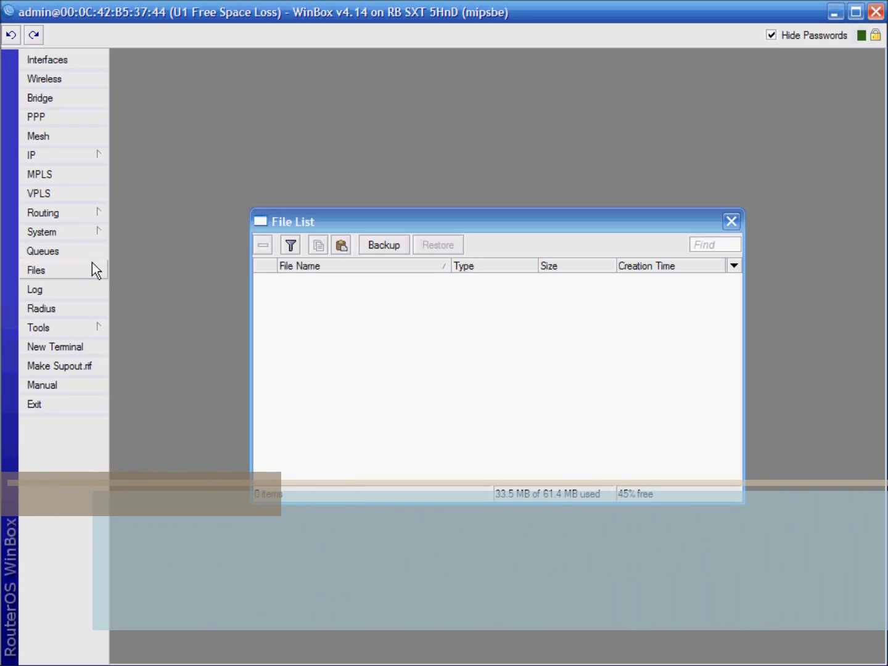
drag(416, 224, 419, 108)
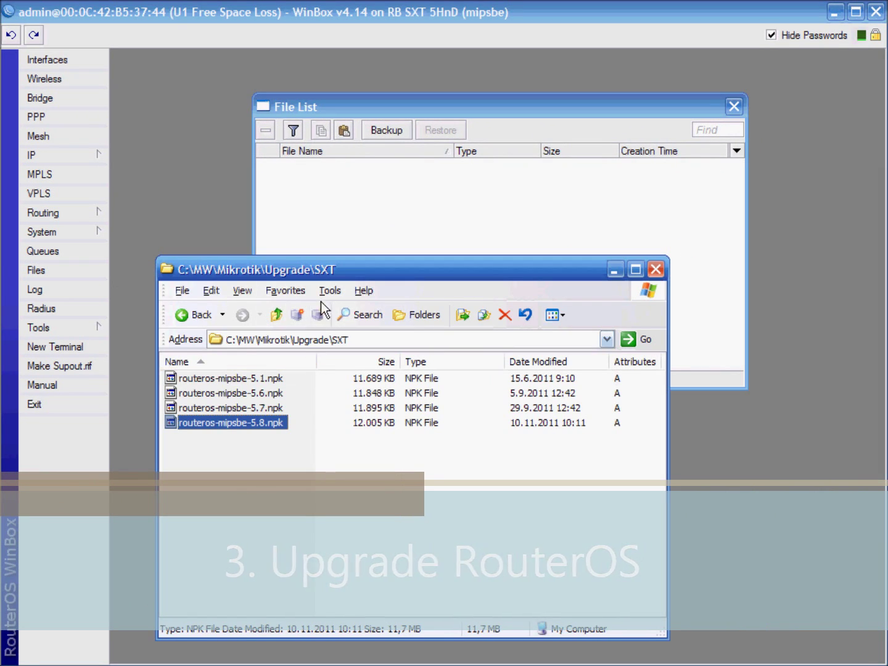
drag(251, 427, 395, 236)
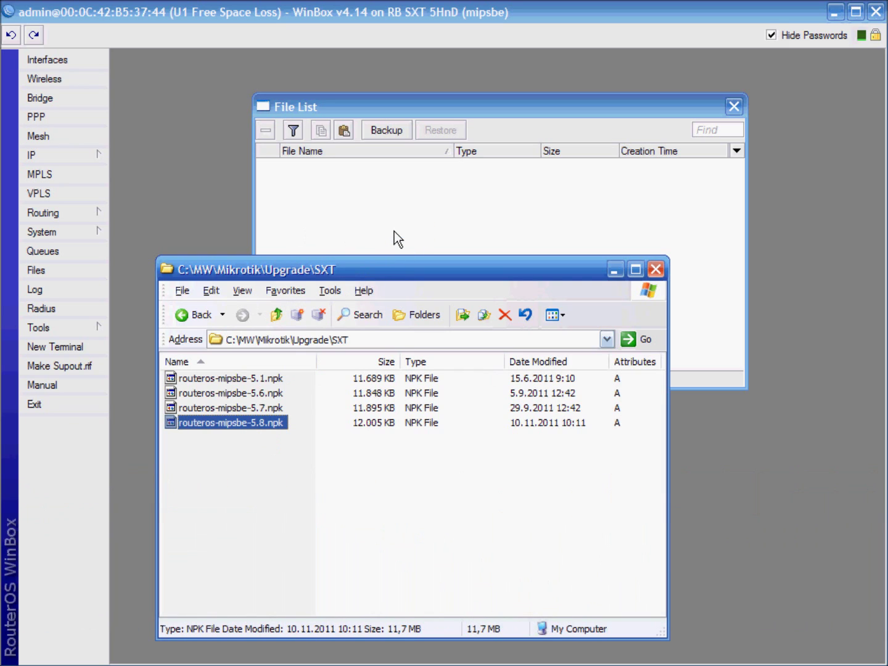
click(615, 271)
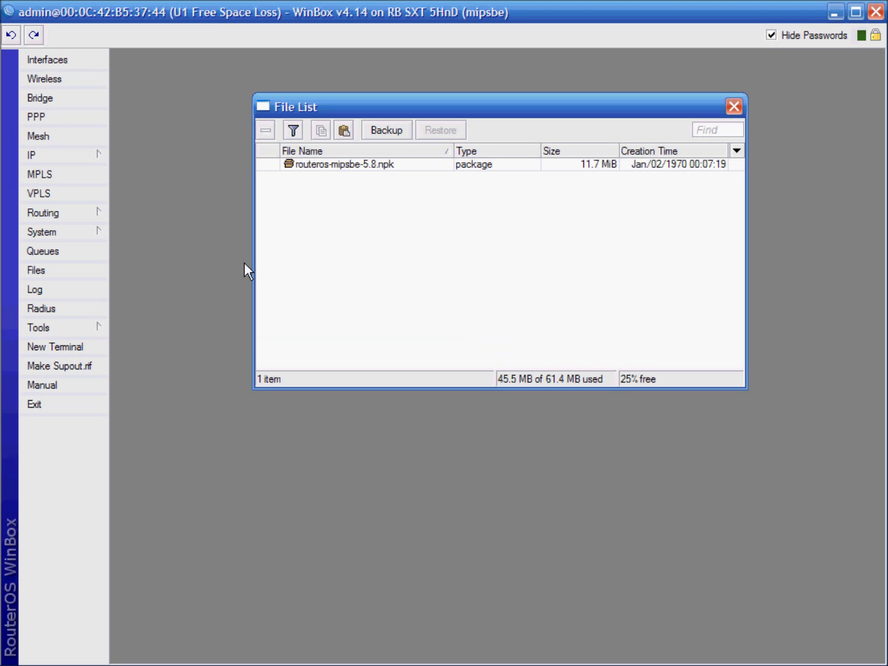
click(88, 231)
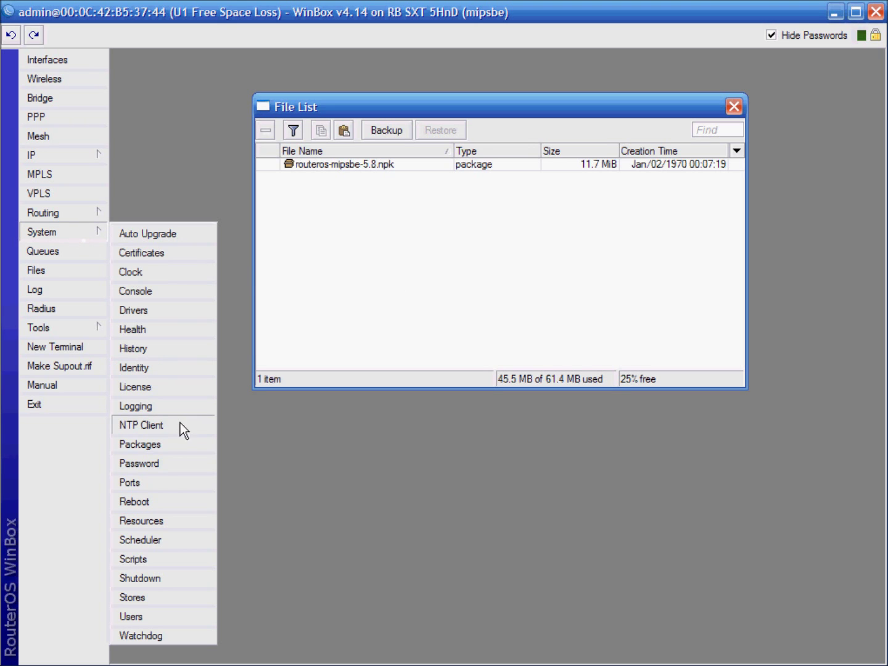
Reboot the router from a terminal with 'system reboot', confirming with y
click(158, 500)
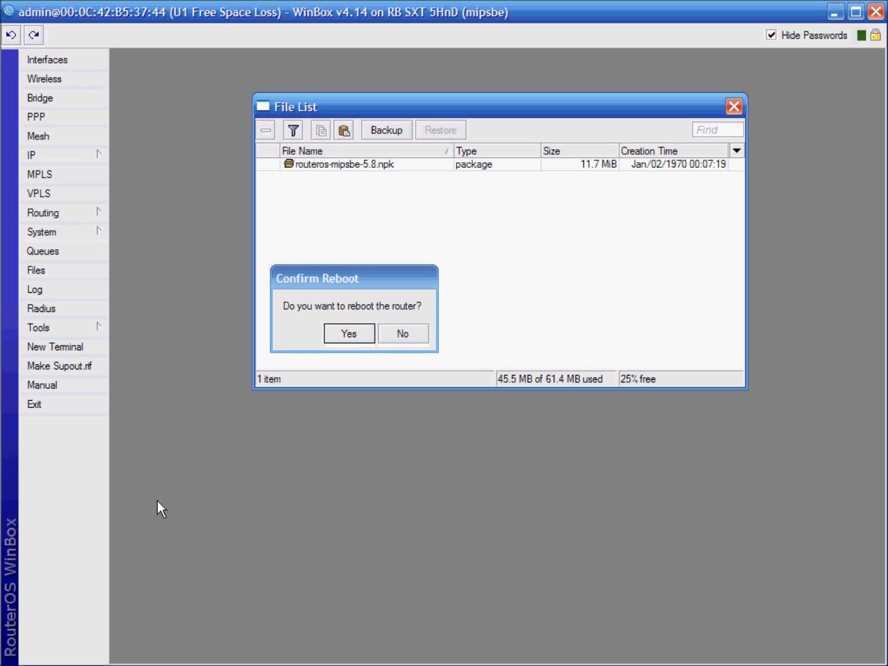
click(401, 336)
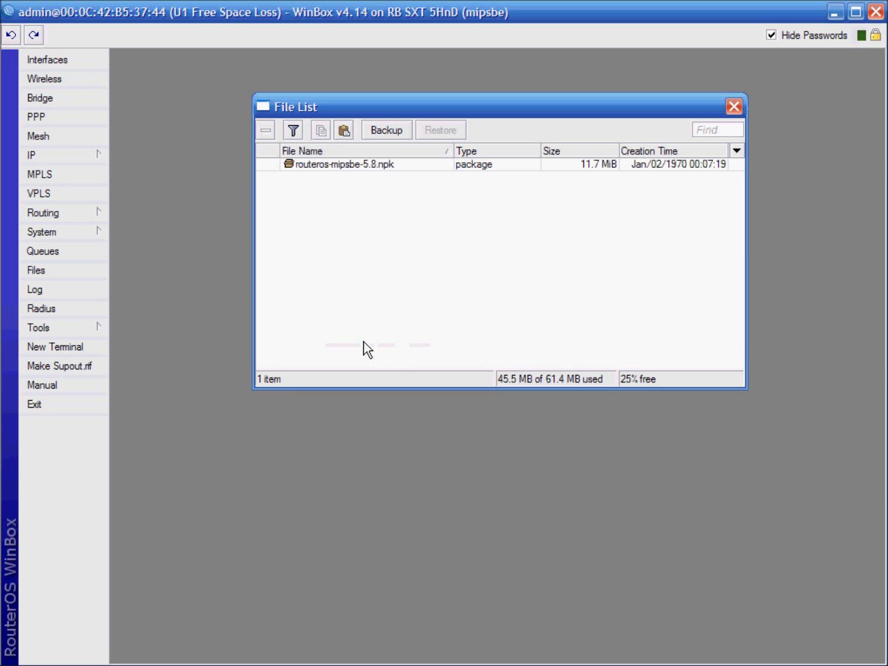
click(90, 349)
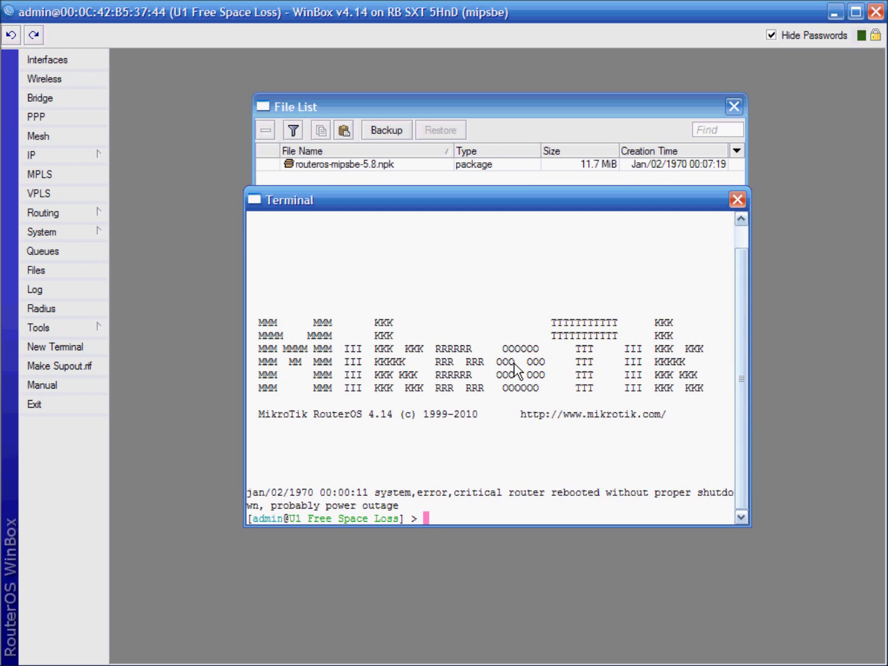
text(sys)
key(Tab)
text(rebo)
key(Tab)
key(Return)
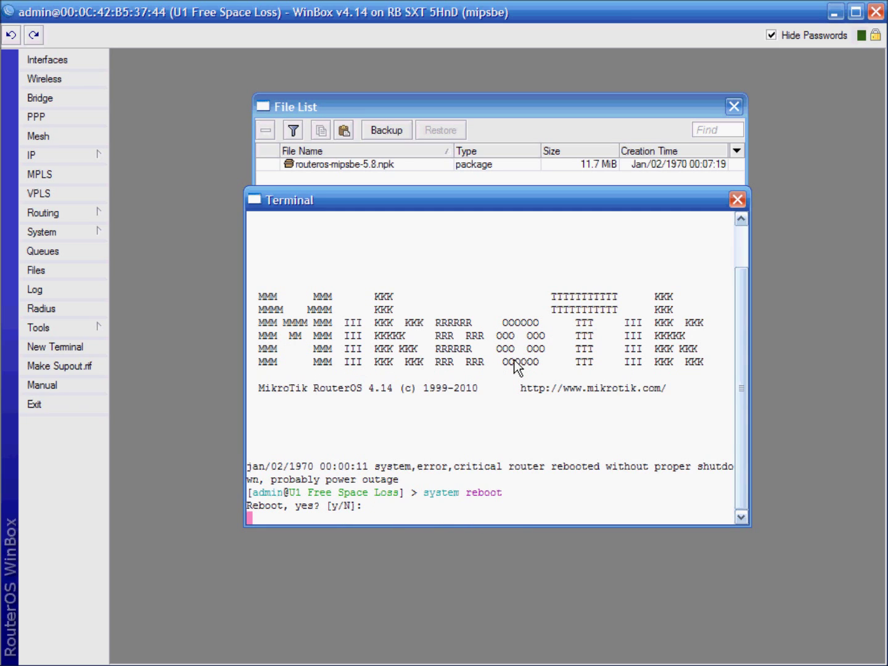
text(y)
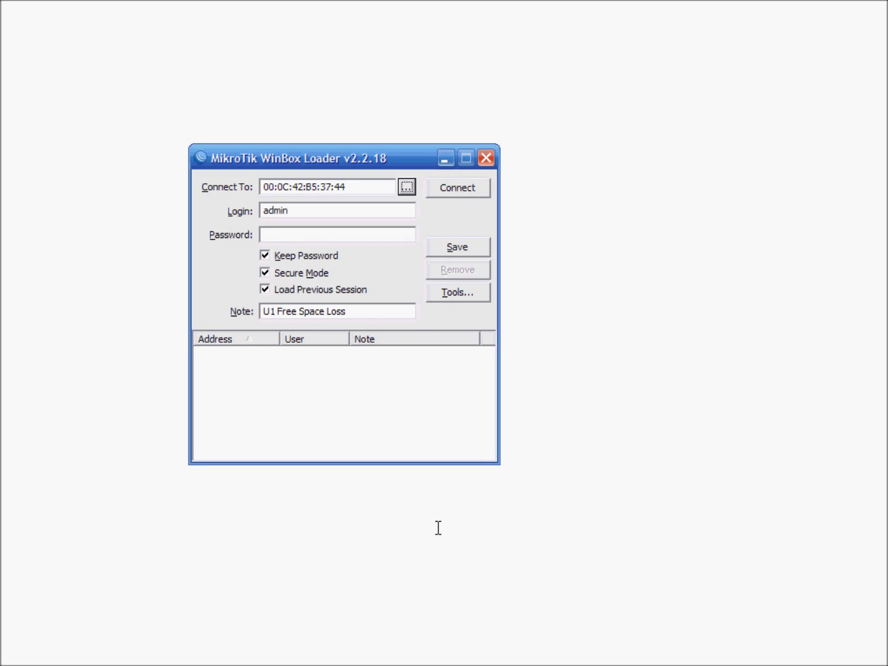
Reconnect to U1 Free Space Loss, now on RouterOS 5.8, and open a New Terminal
click(407, 187)
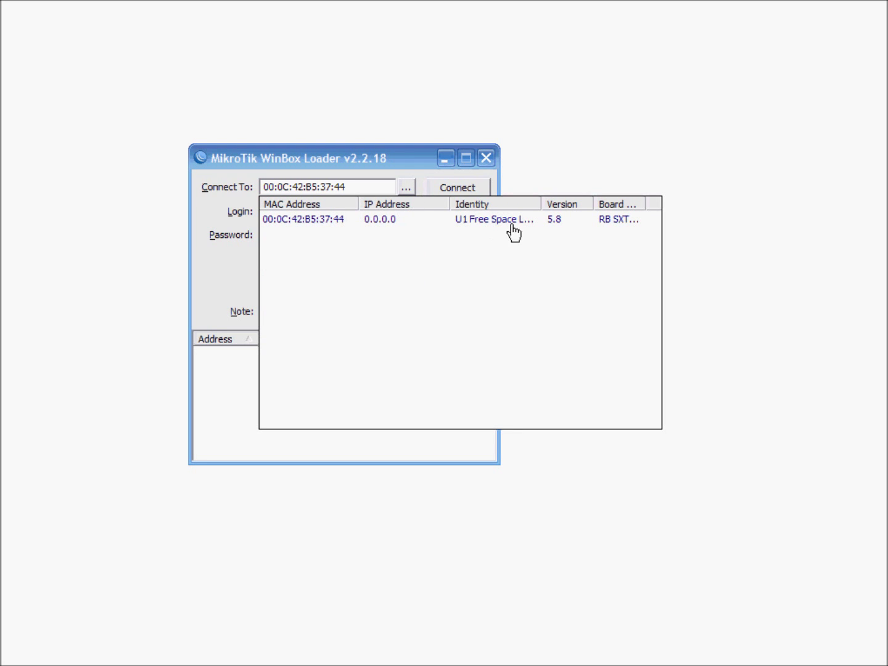
click(336, 221)
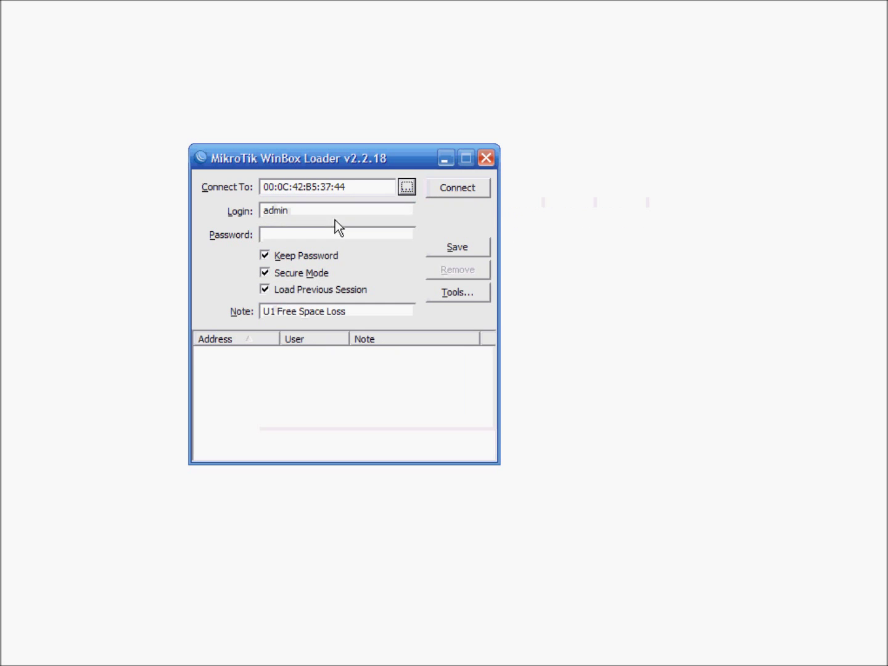
click(448, 191)
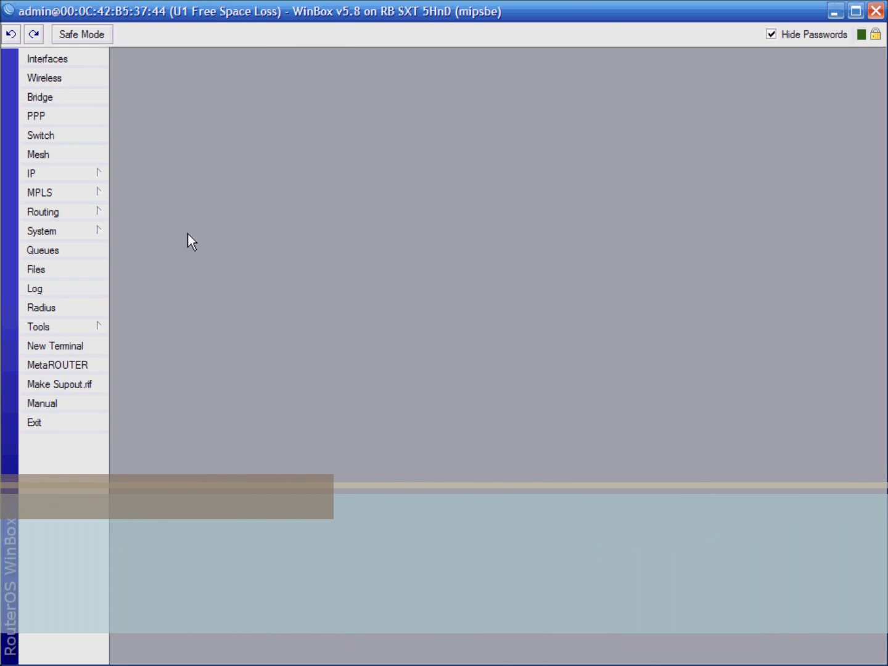
click(83, 343)
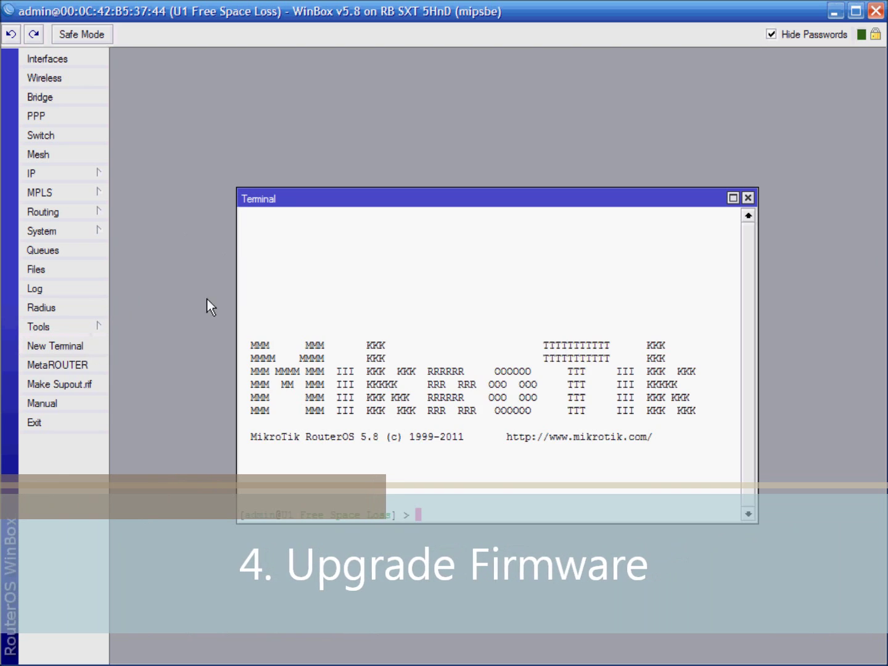
Show the current and upgrade firmware versions with 'system routerboard print'
text(system )
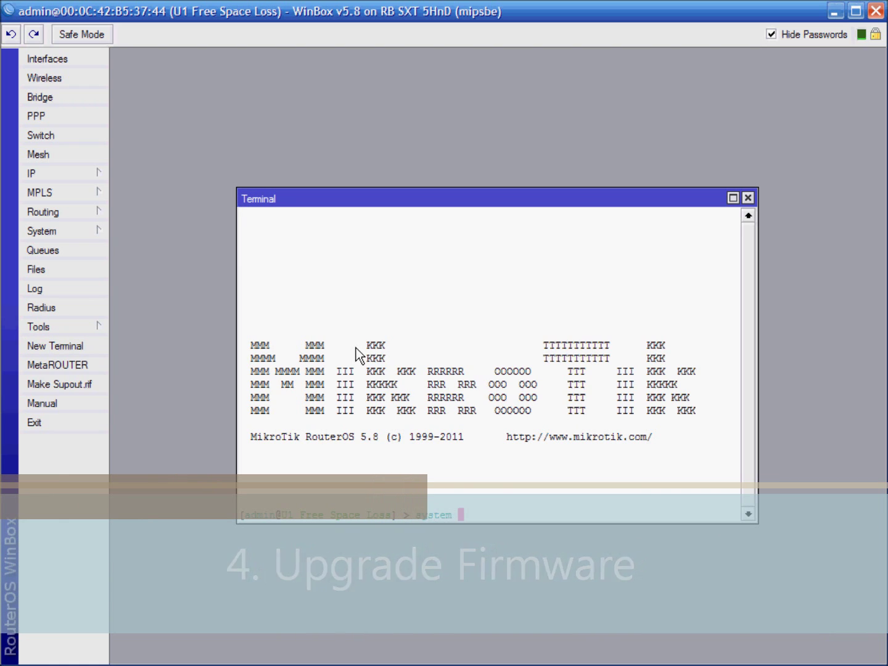
text(rout)
key(Tab)
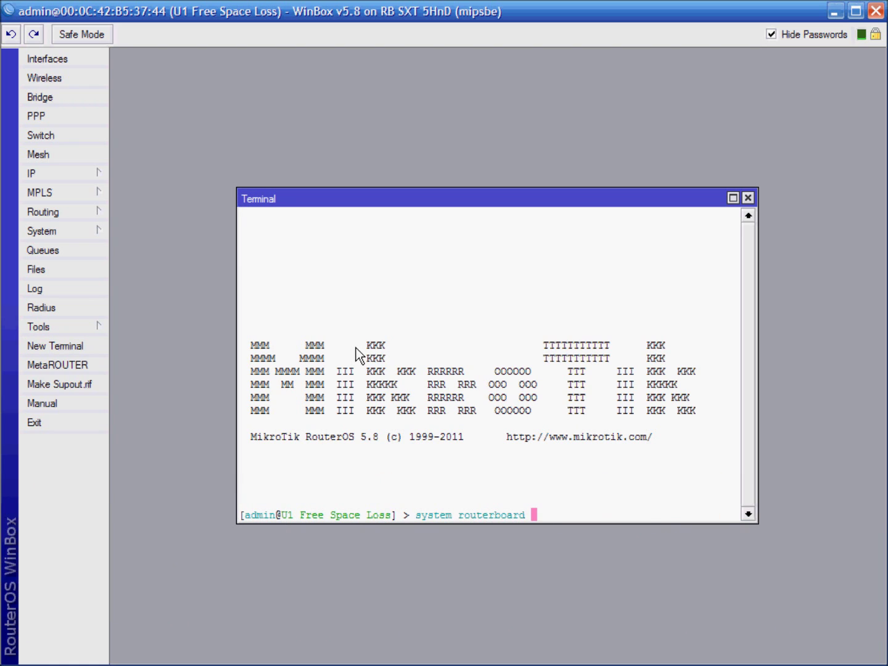
text(print)
key(Return)
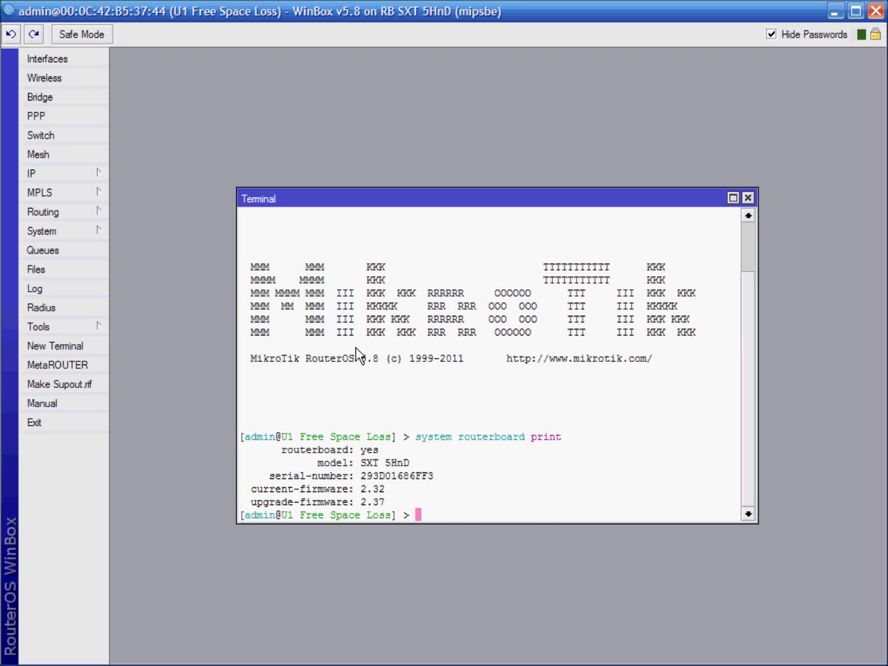
Upgrade the RouterBOARD firmware from 2.32 to 2.37 and reboot the unit
text(system routerboard upgrade)
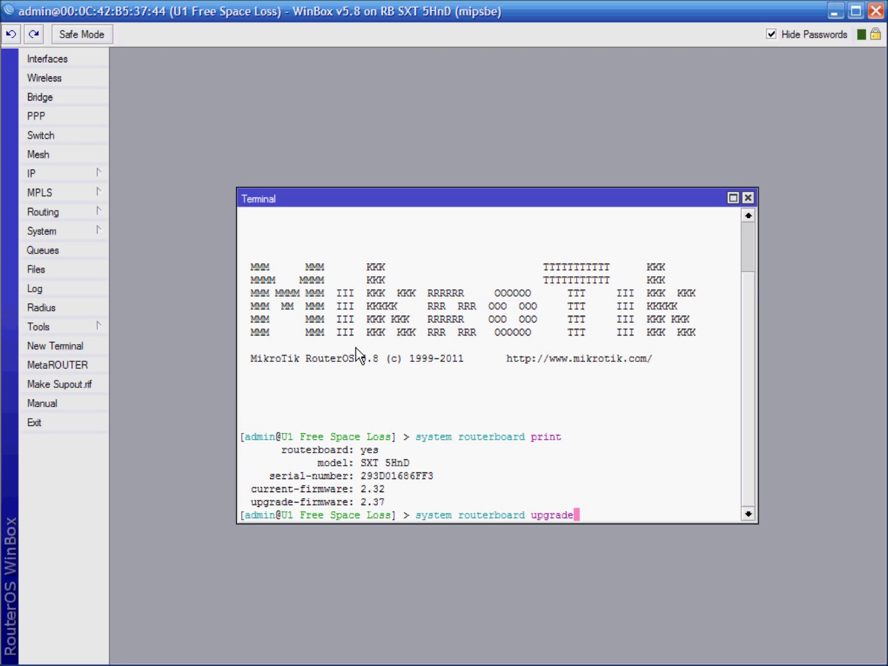
key(Return)
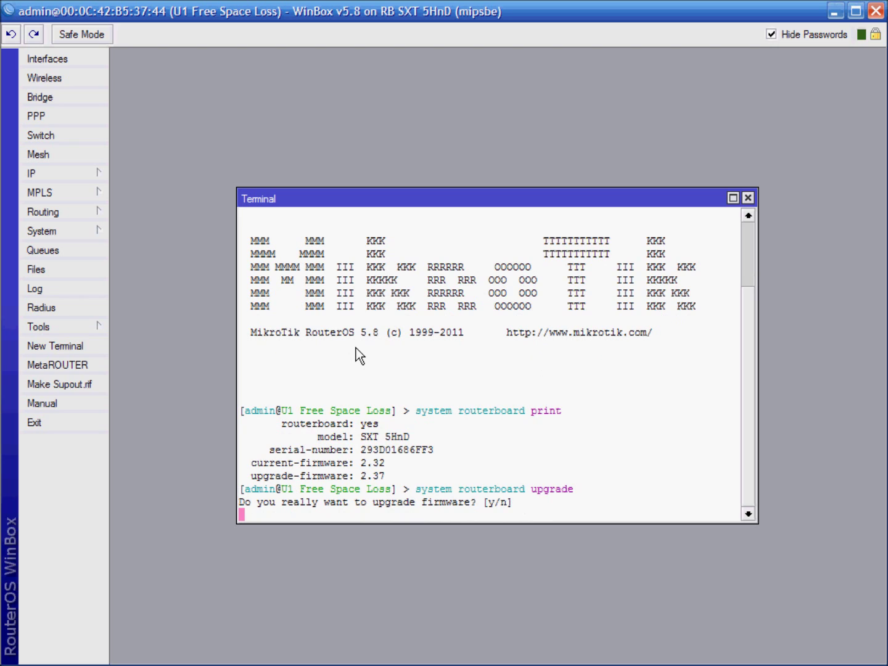
text(y)
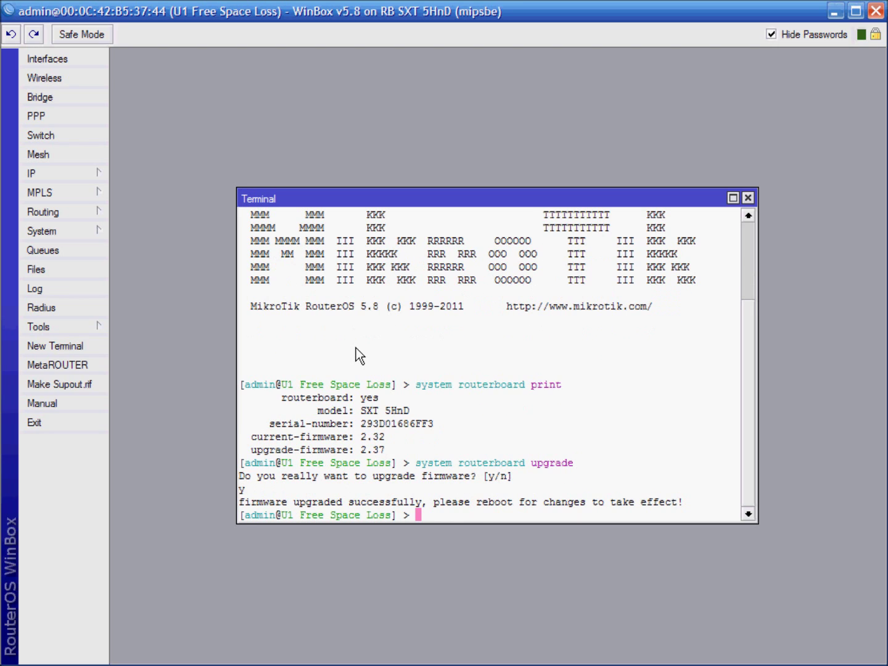
text(system reboot)
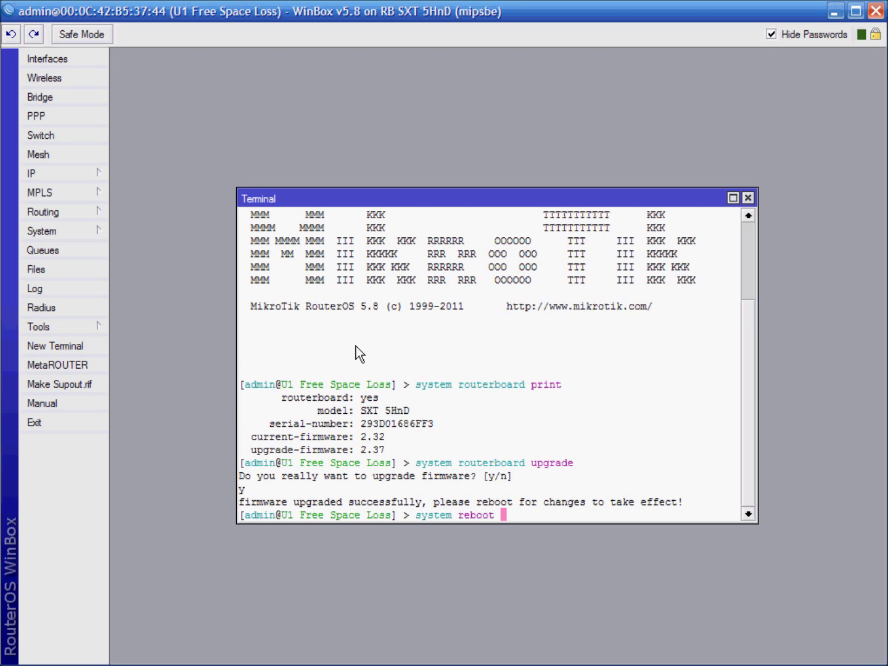
key(Return)
text(y)
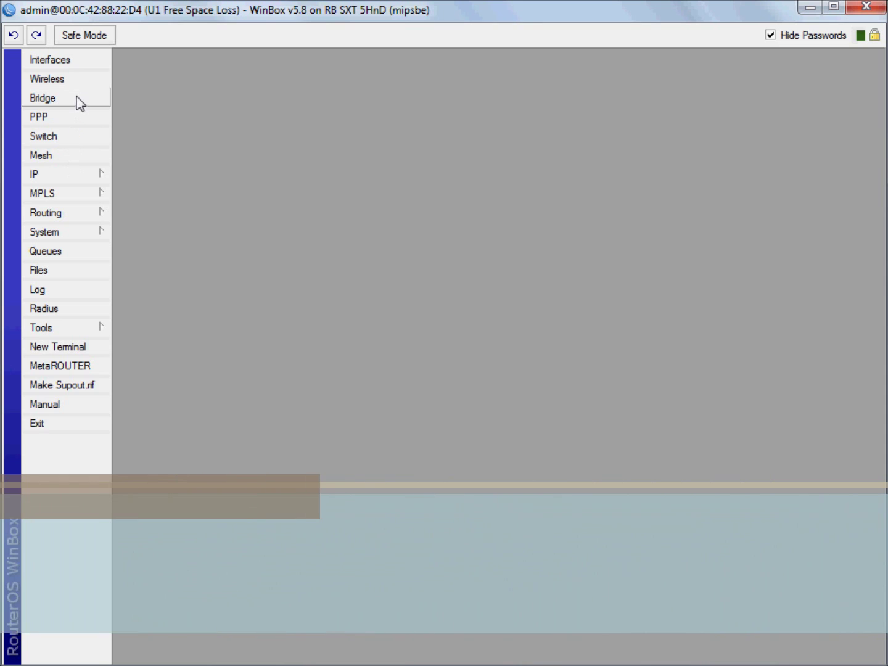
click(81, 85)
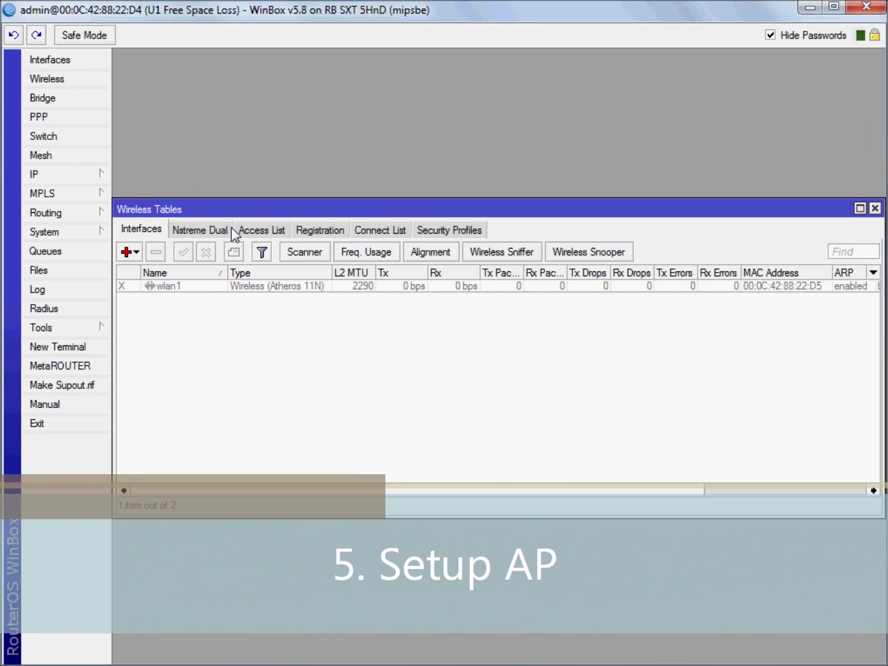
Enable wlan1 and set its wireless country to united states
click(181, 286)
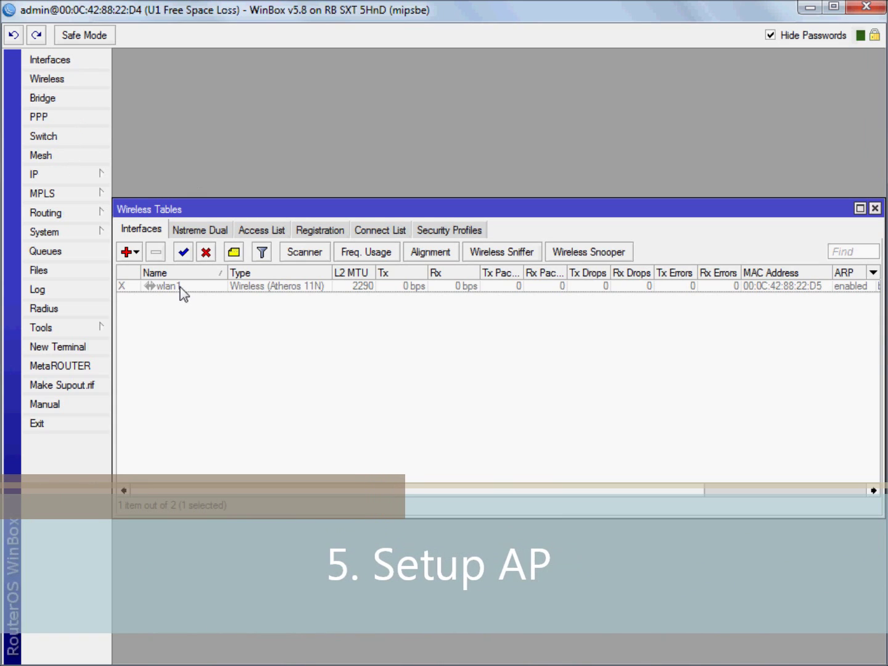
click(183, 253)
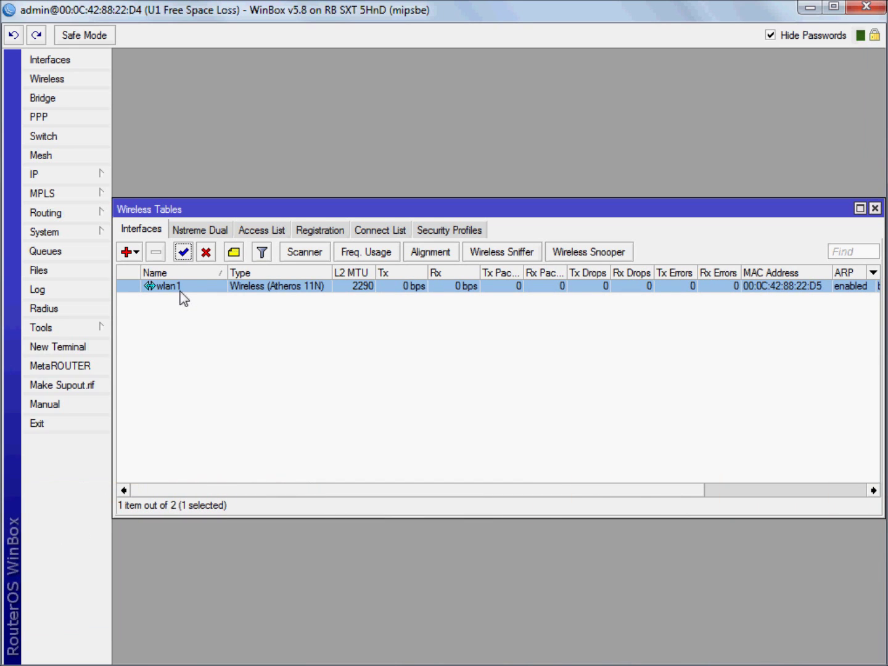
double_click(181, 285)
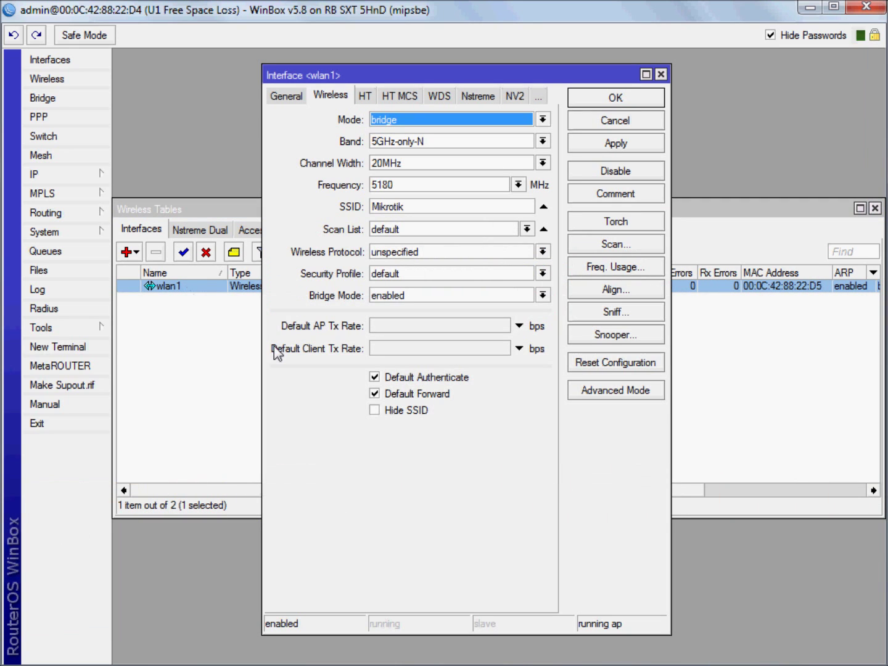
click(592, 390)
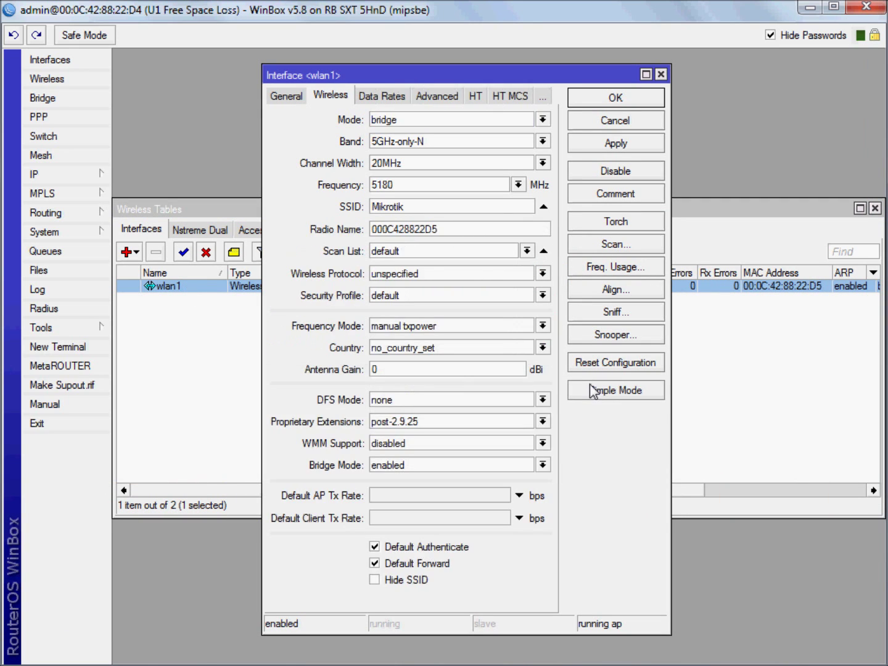
click(541, 349)
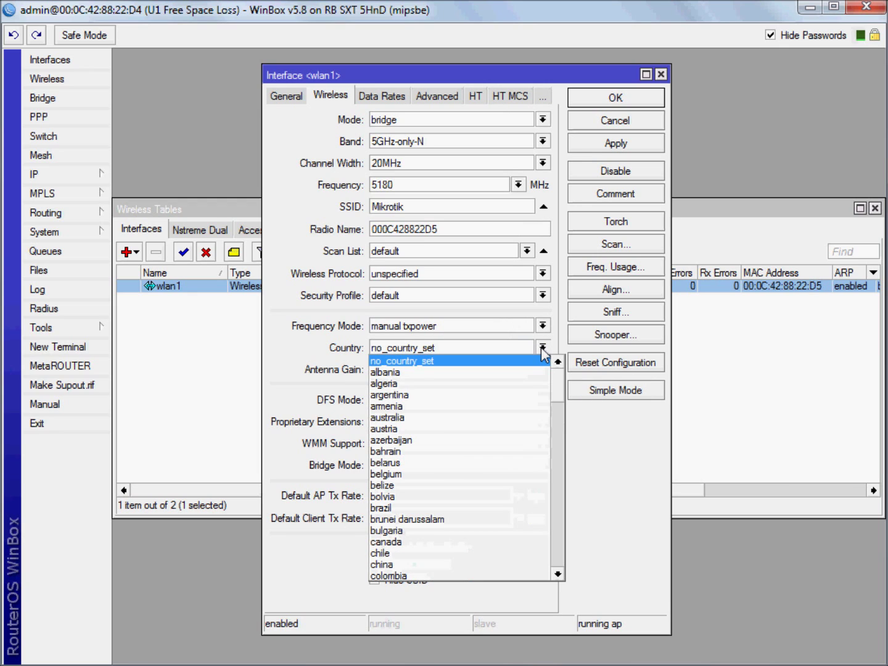
text(ukraine)
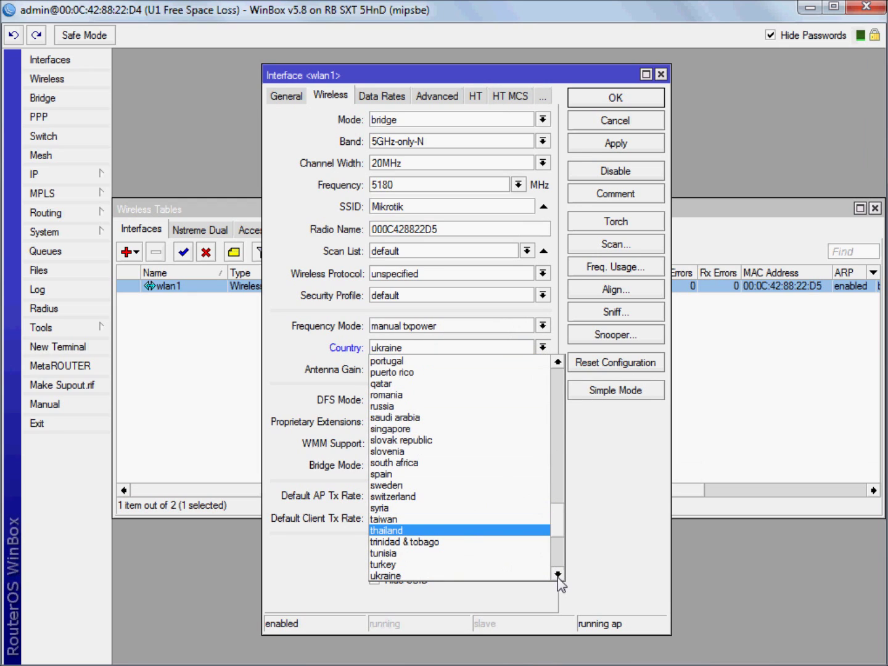
scroll(557, 577, down, 3)
click(497, 548)
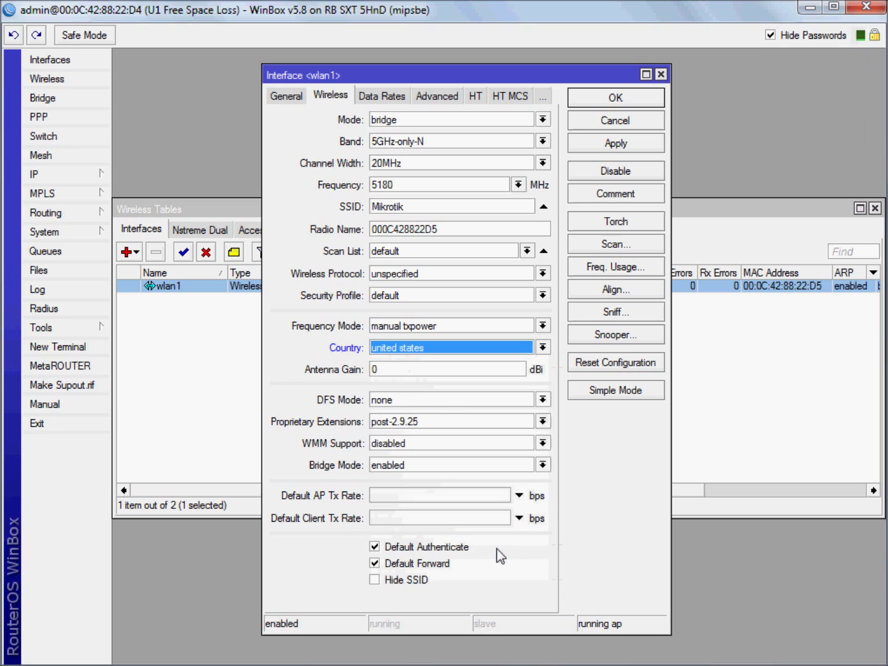
click(628, 145)
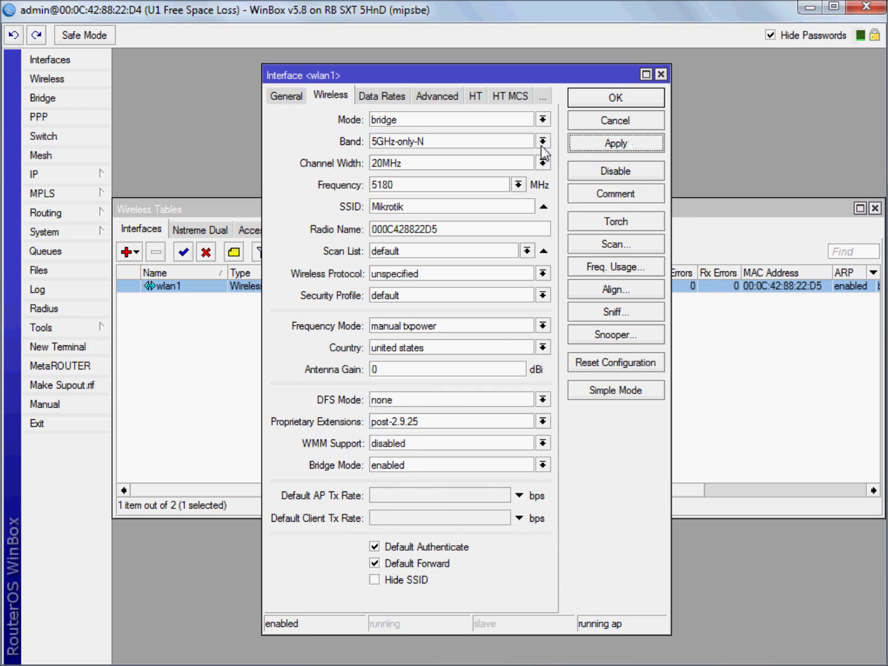
Set wlan1 to frequency 5785, SSID FreeSpaceLoss and wireless protocol nv2
click(518, 184)
scroll(530, 341, down, 5)
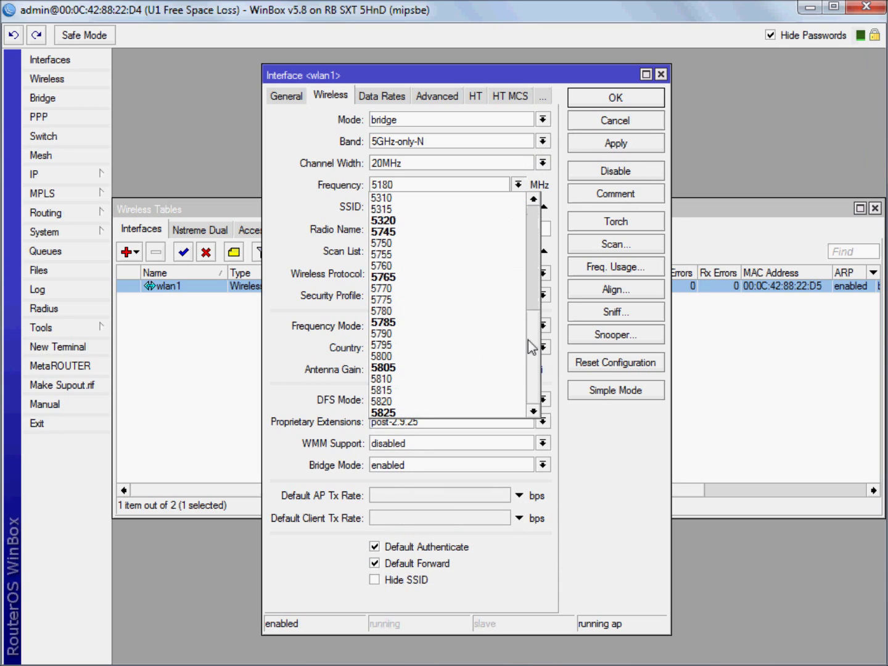
click(461, 322)
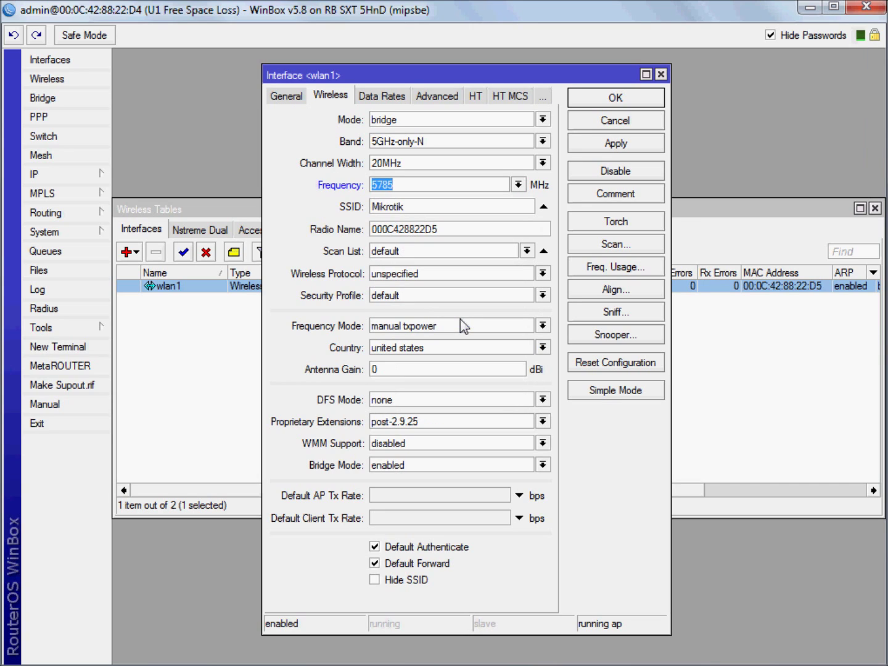
double_click(428, 209)
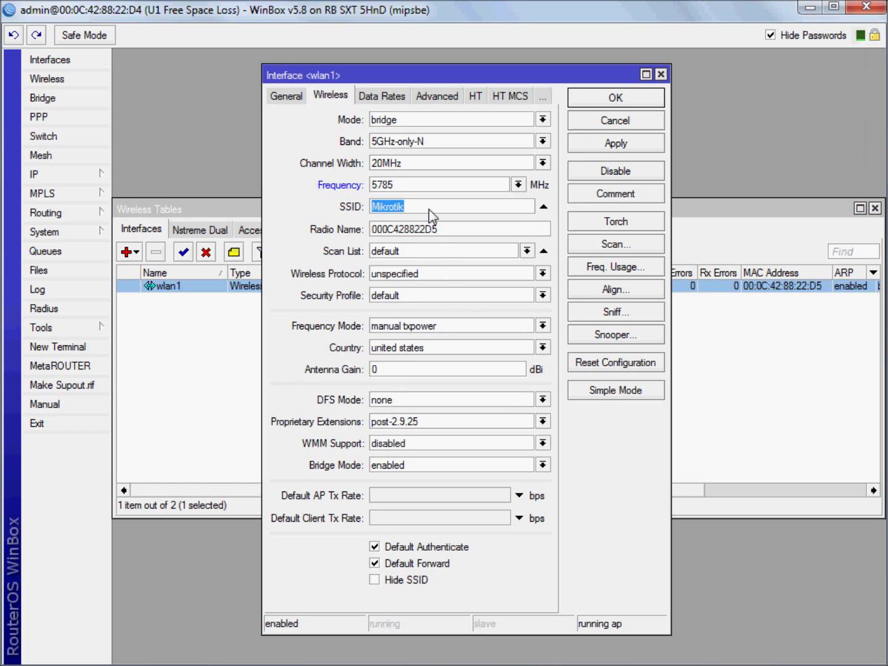
text(FreeSpaceLoss)
click(542, 273)
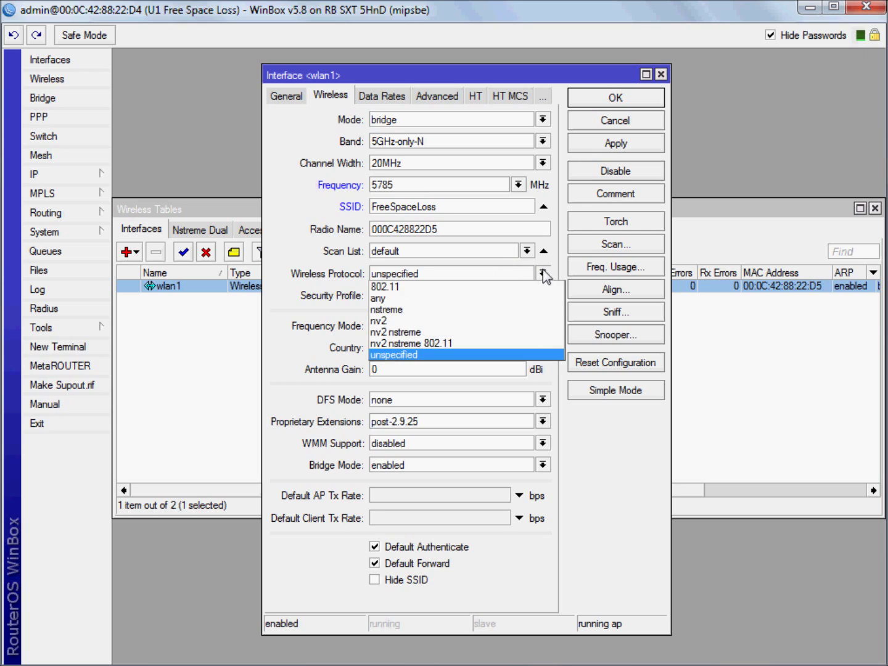
click(489, 320)
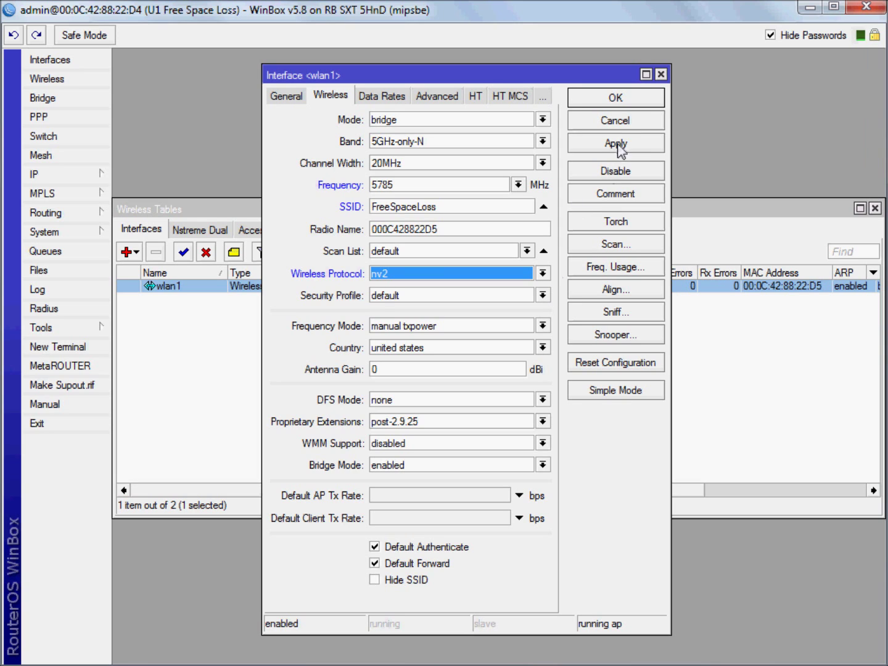
click(623, 98)
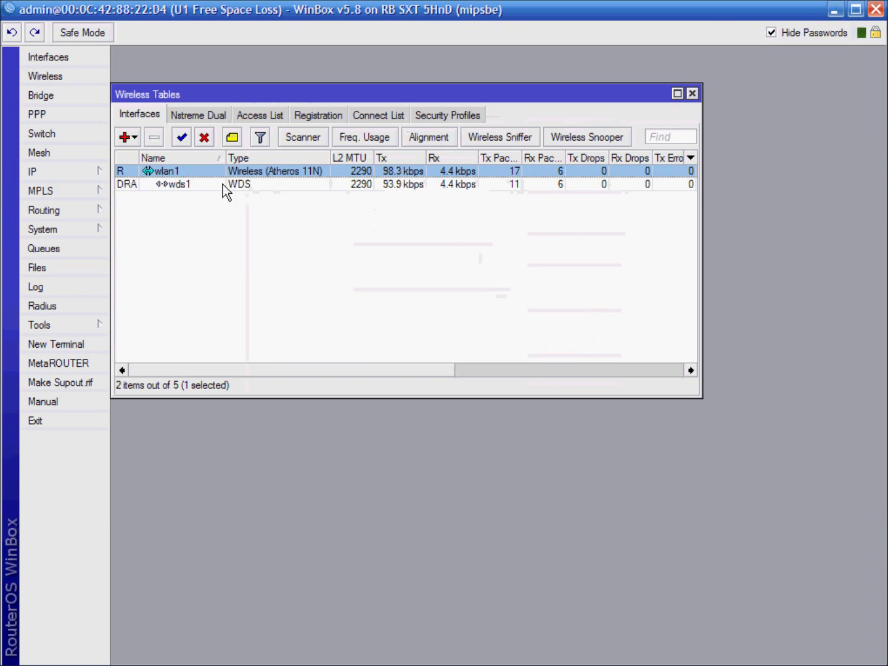
Enable Nstreme on wlan1
double_click(180, 171)
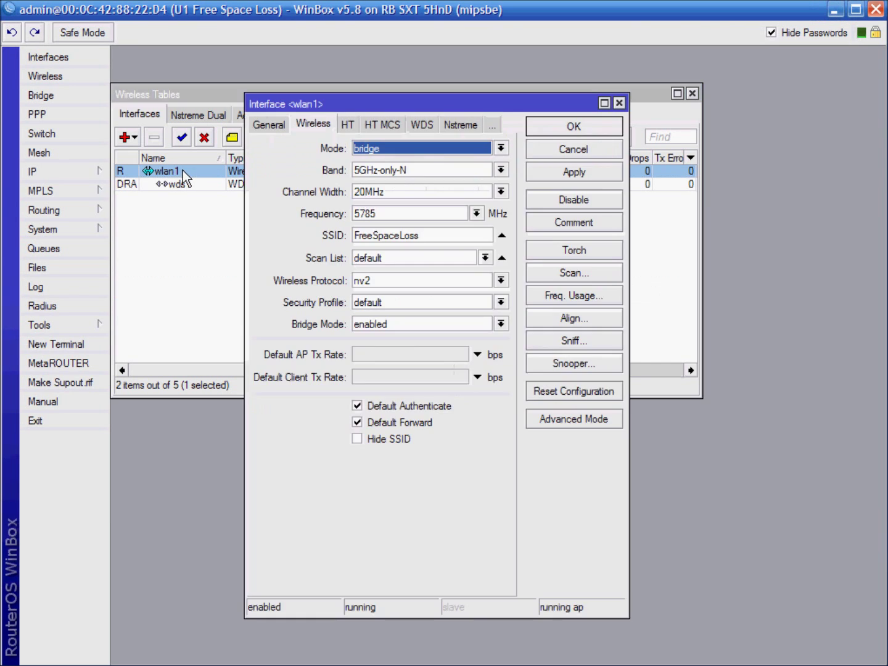
click(470, 122)
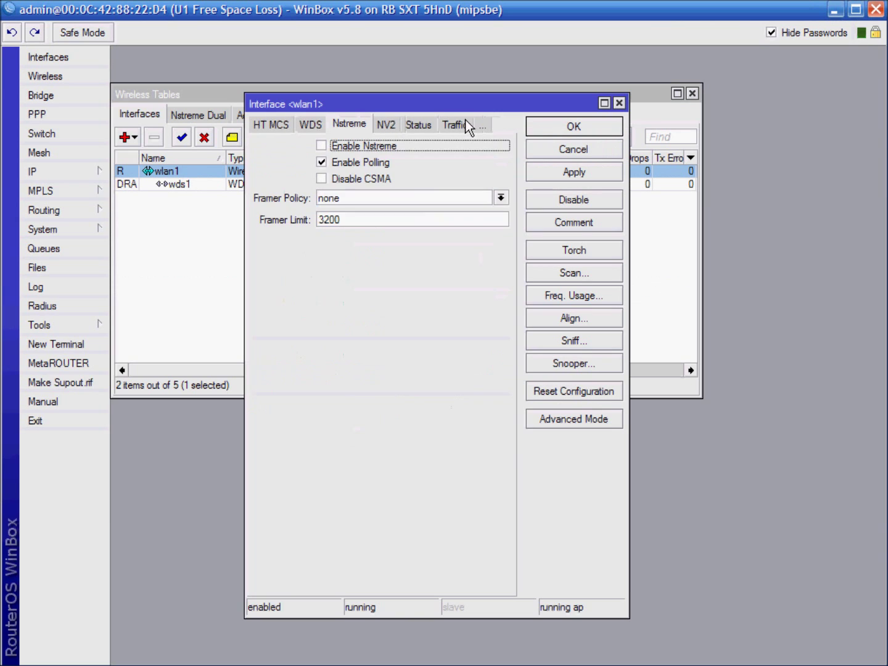
click(321, 146)
click(564, 136)
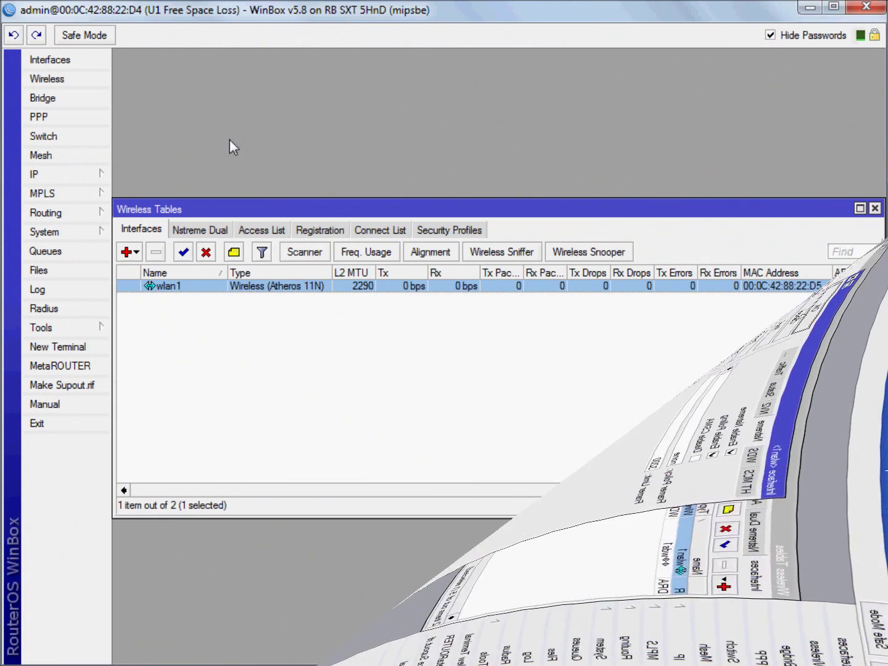
Create bridge FreeSpaceLossBridge with rstp spanning tree mode
click(80, 99)
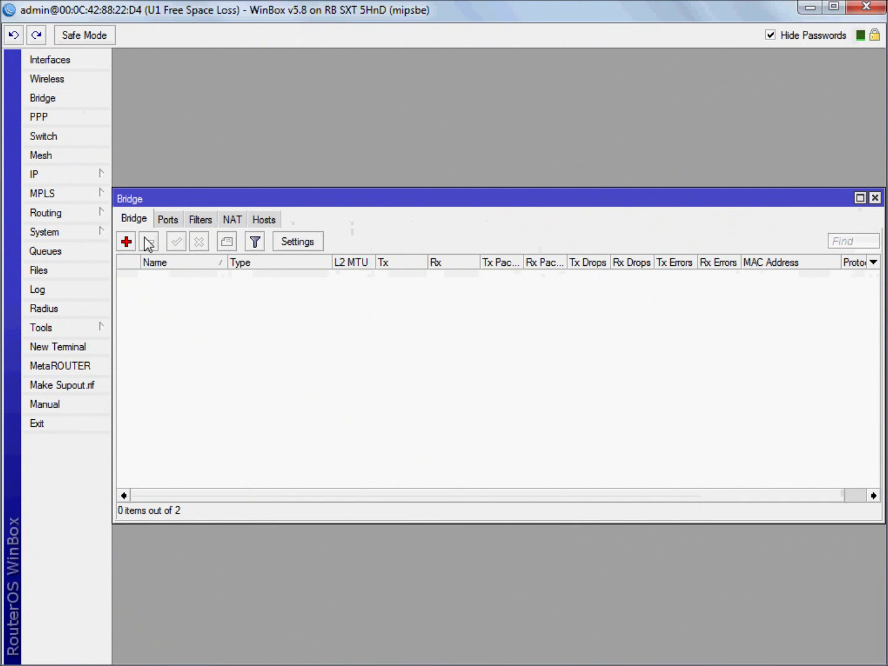
click(127, 242)
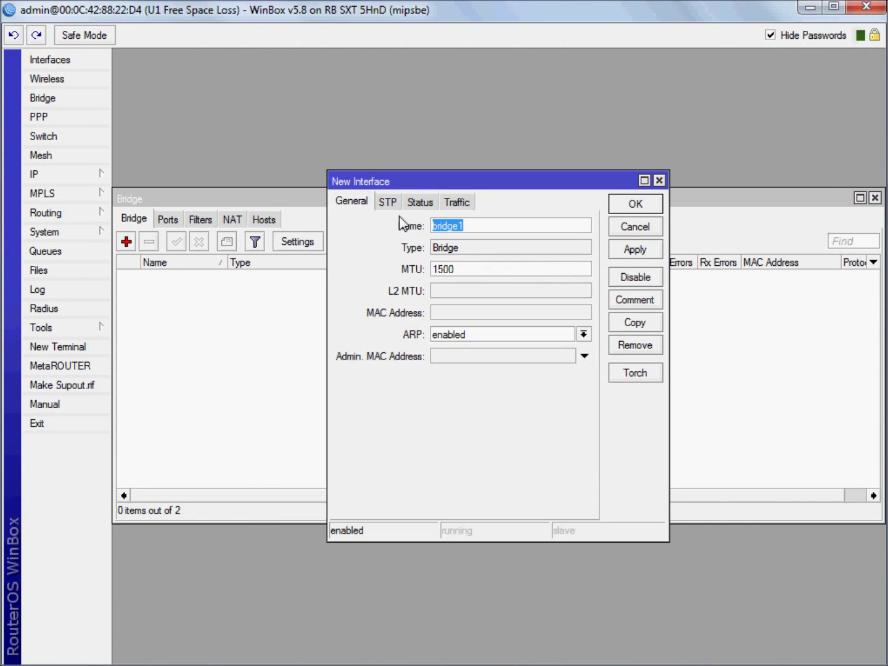
text(FreeSpaceLoss)
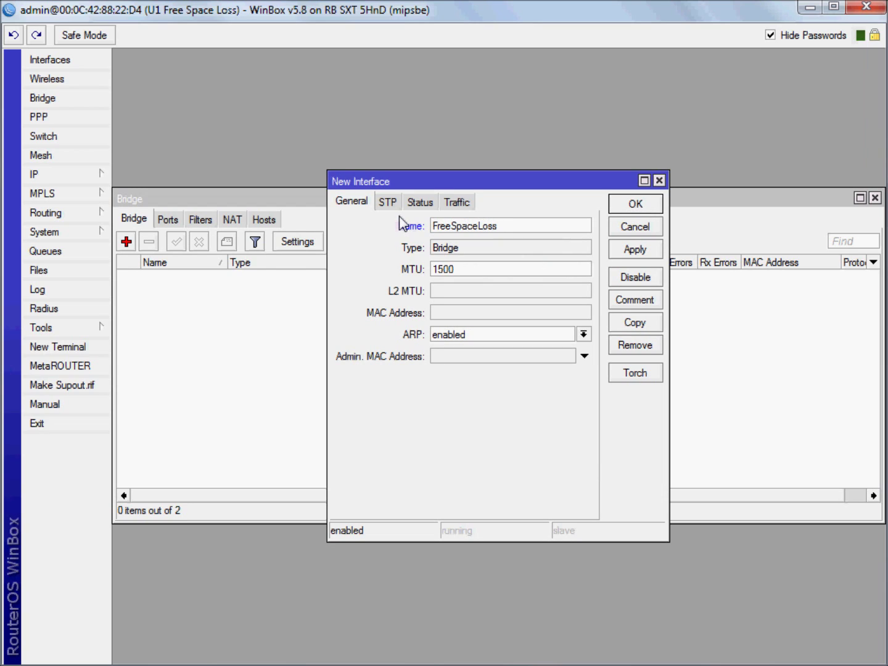
text(Bridge)
click(633, 251)
click(387, 203)
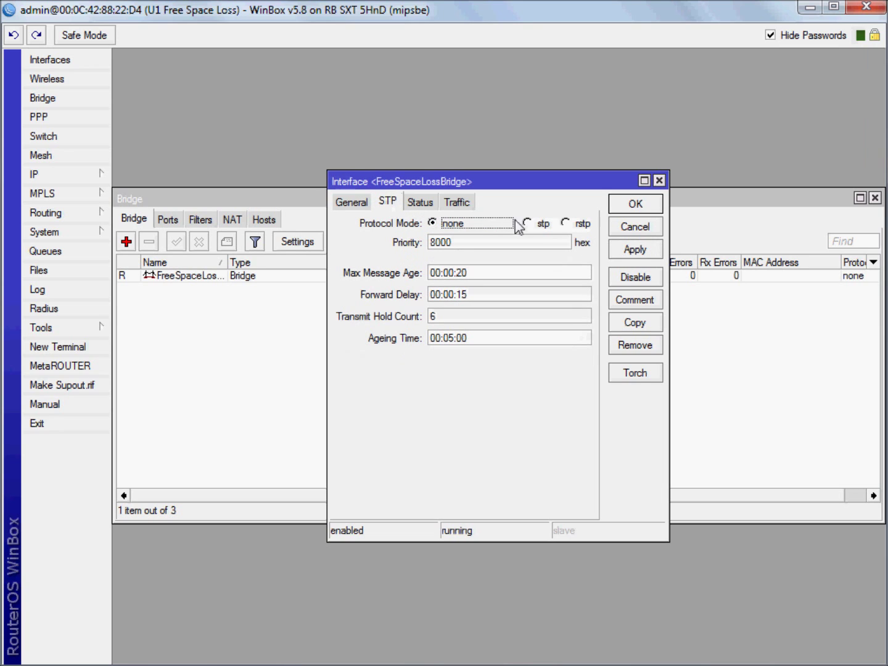
click(583, 225)
click(631, 208)
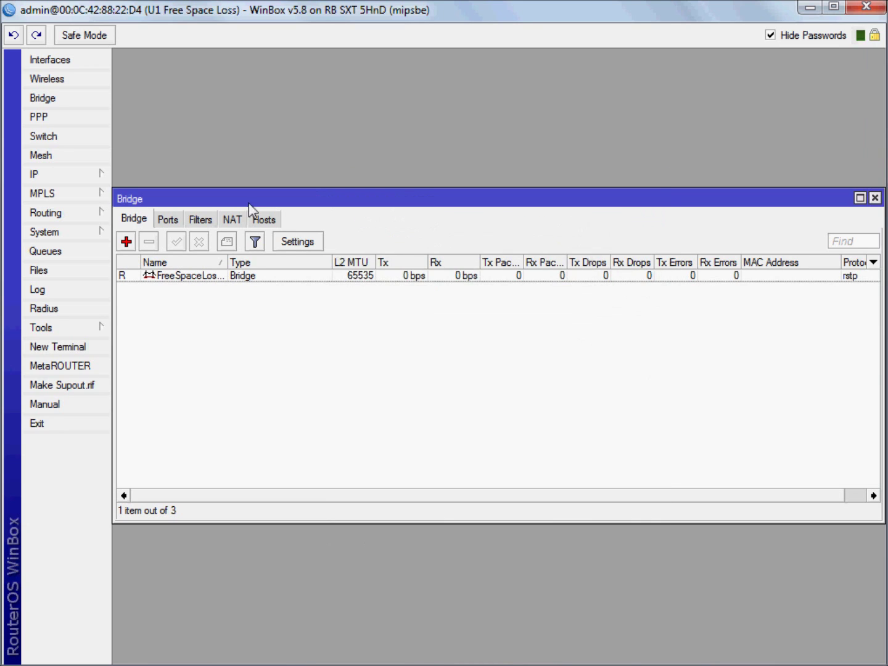
Add ether1 and wlan1 as ports of FreeSpaceLossBridge
click(169, 219)
click(129, 242)
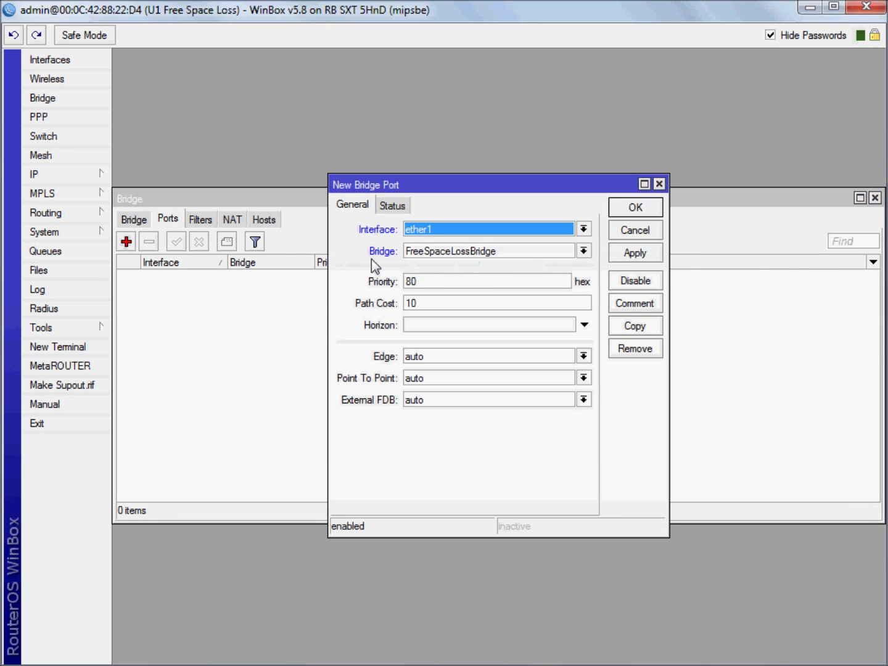
click(616, 214)
click(127, 242)
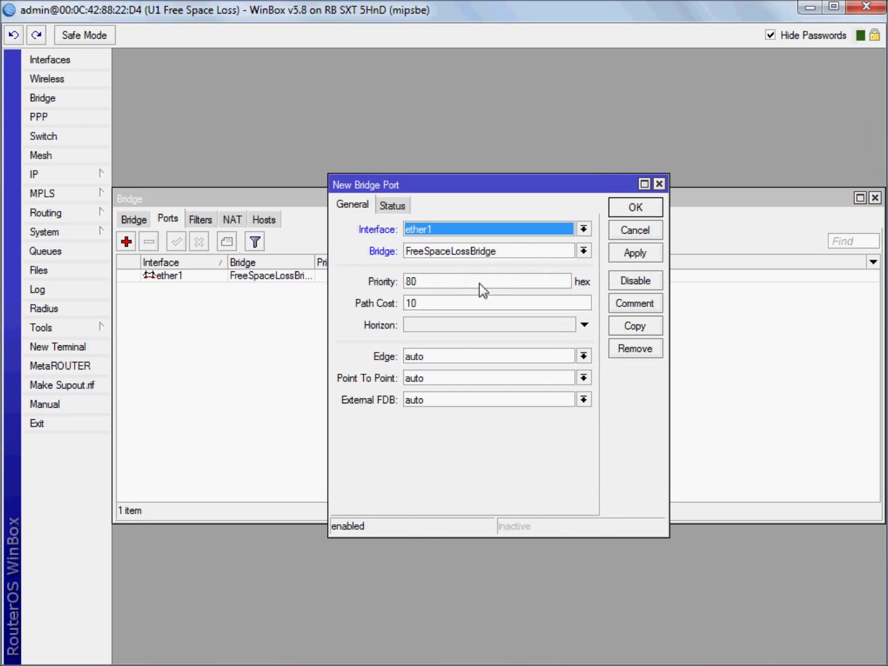
click(582, 229)
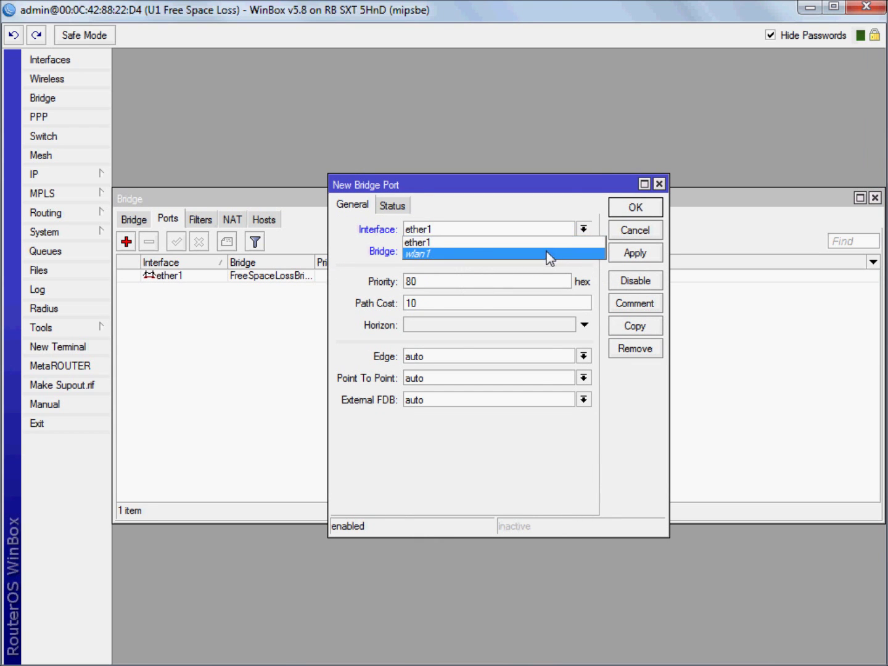
click(555, 252)
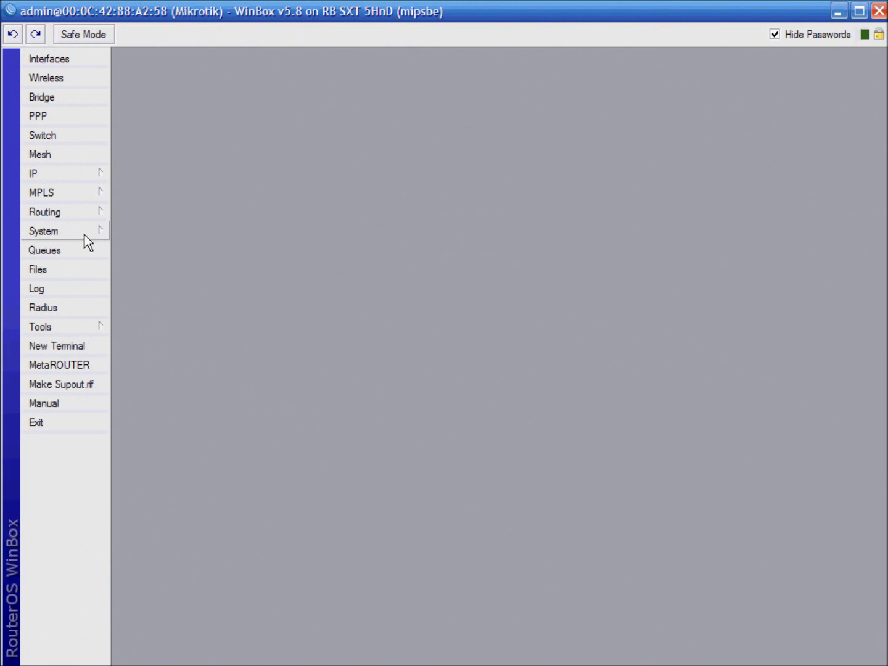
Set the second router's identity to 'U2 Free Space Loss'
click(58, 233)
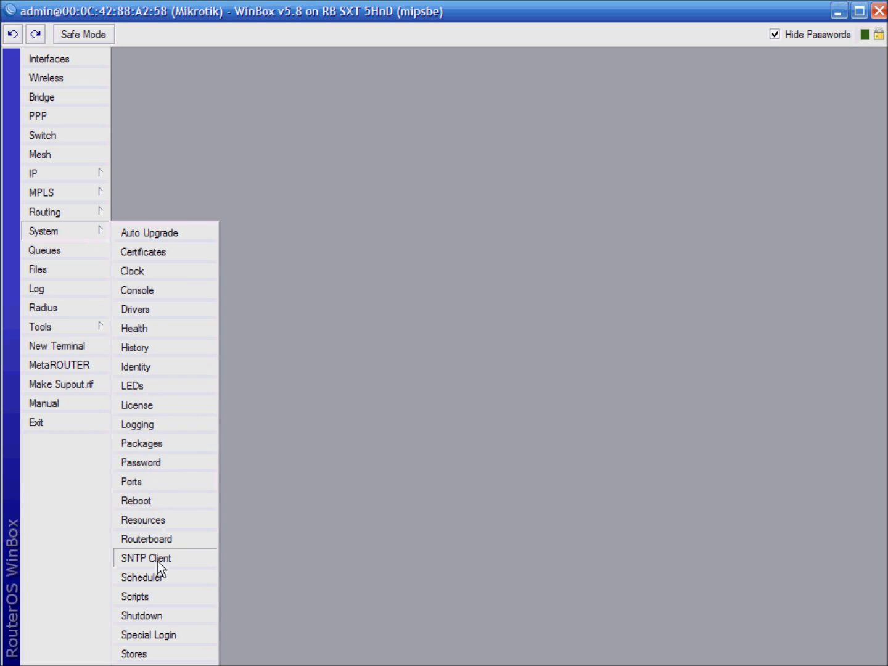
click(160, 372)
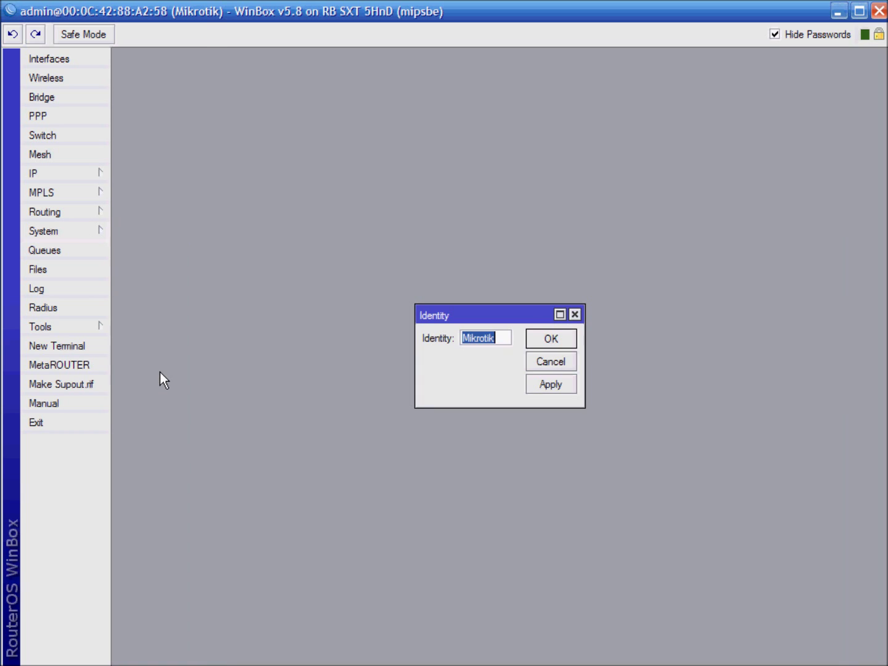
text(U2)
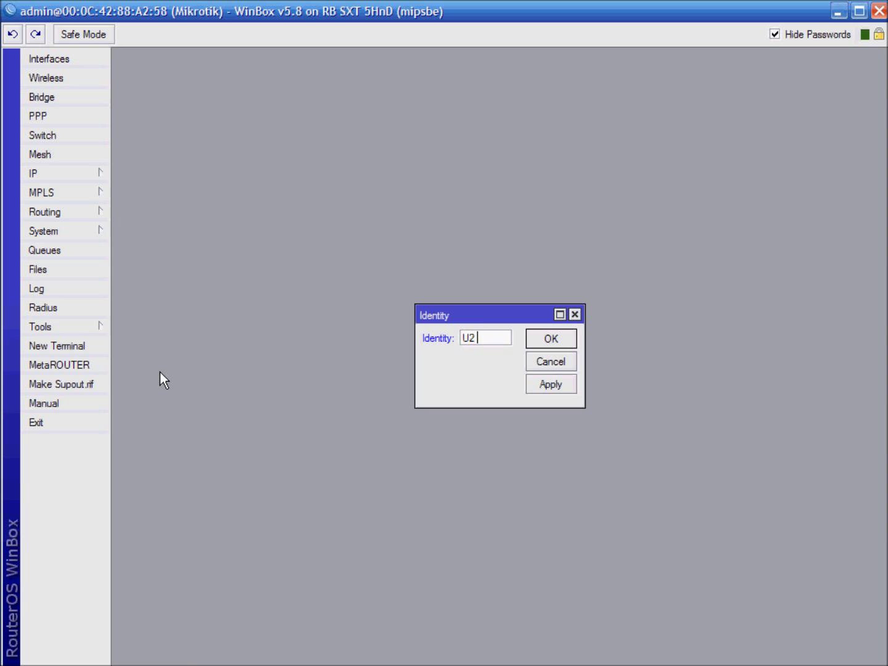
text( Free Space Loss)
click(552, 339)
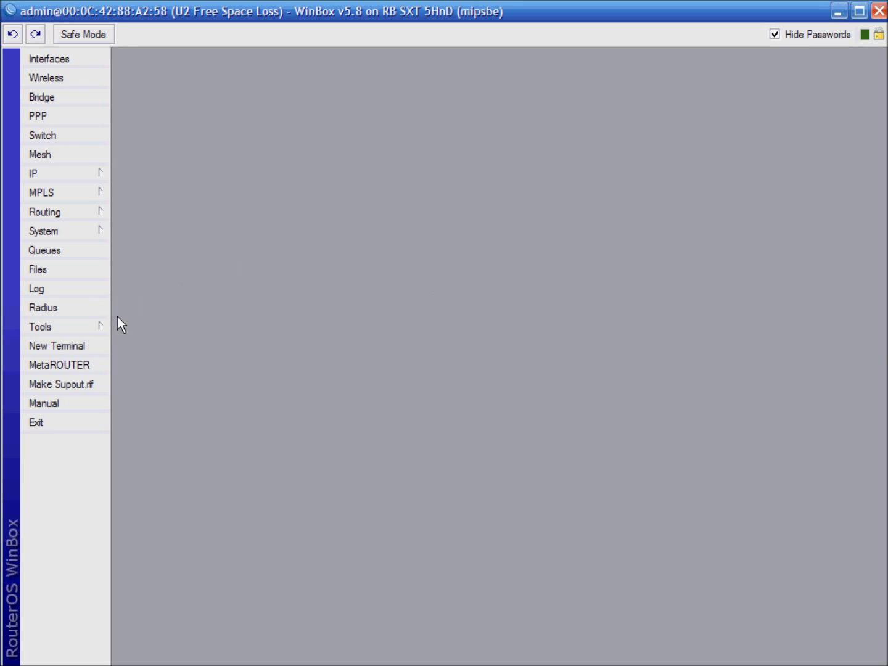
Run 'system routerboard print' in a terminal to confirm firmware 2.37
click(90, 346)
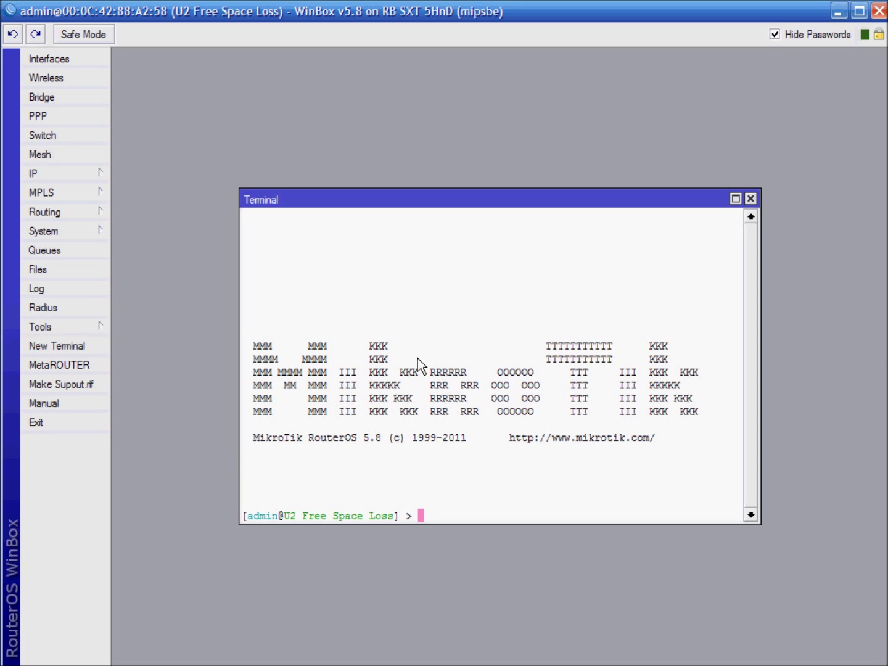
text(system routerboard print)
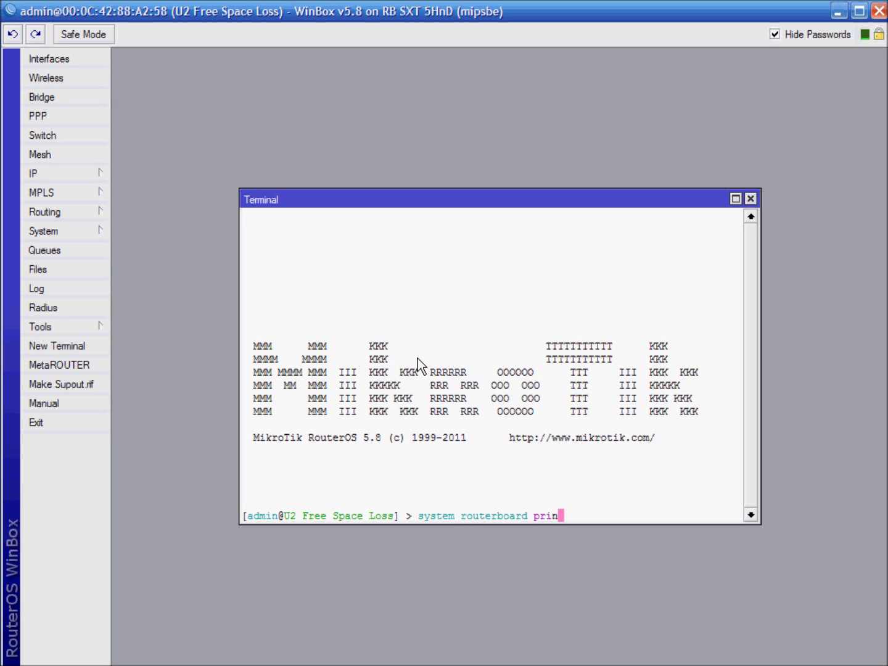
key(Return)
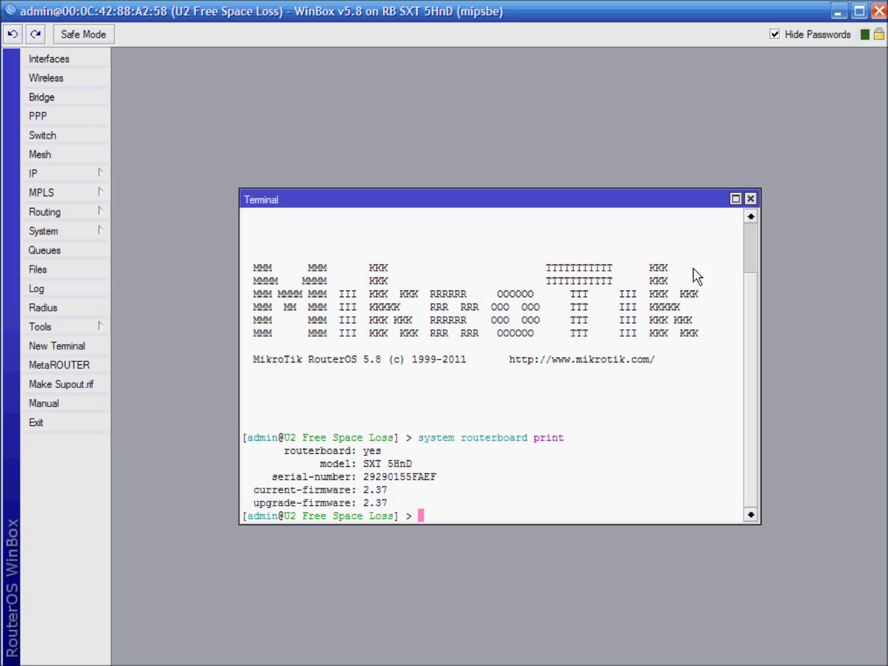
click(751, 199)
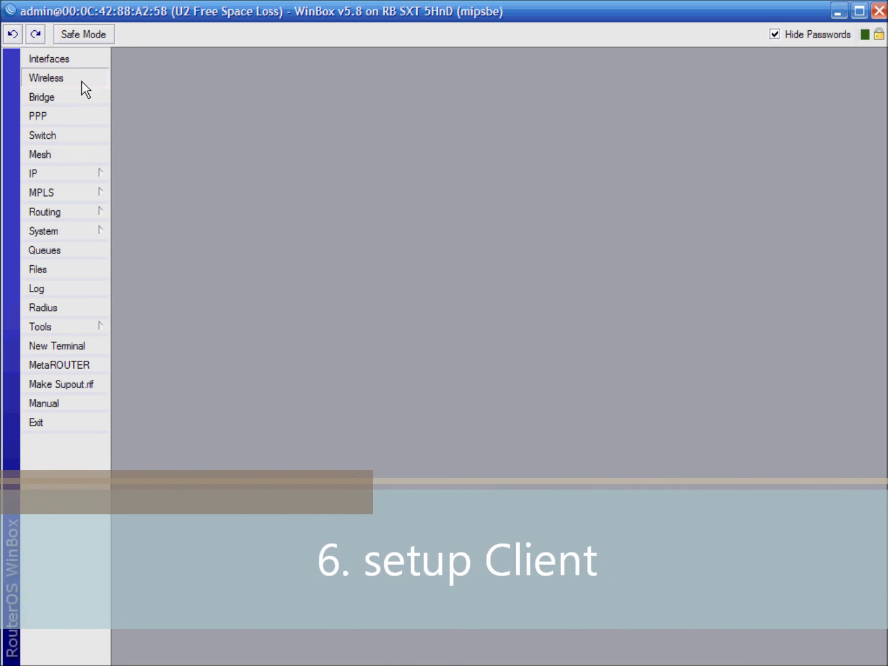
Enable the disabled wlan1 interface on U2
click(81, 80)
click(157, 285)
click(182, 252)
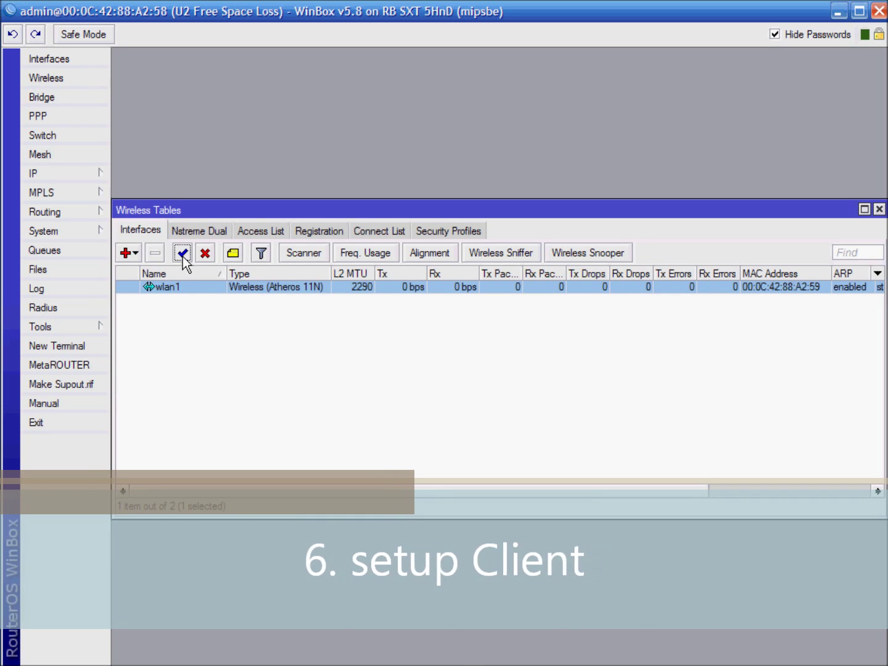
Set U2's wlan1 wireless country to united states in Advanced Mode
double_click(173, 288)
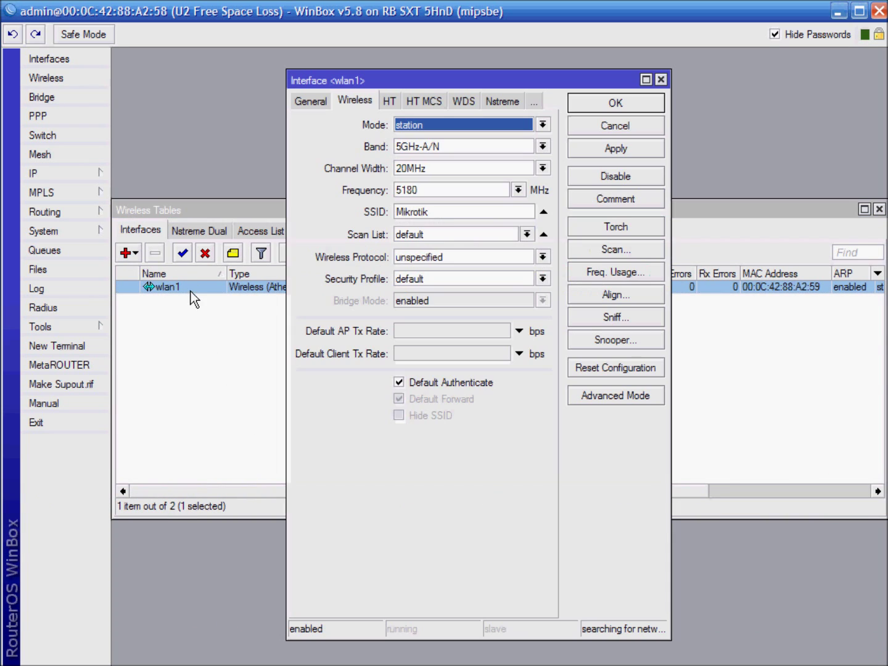
click(613, 397)
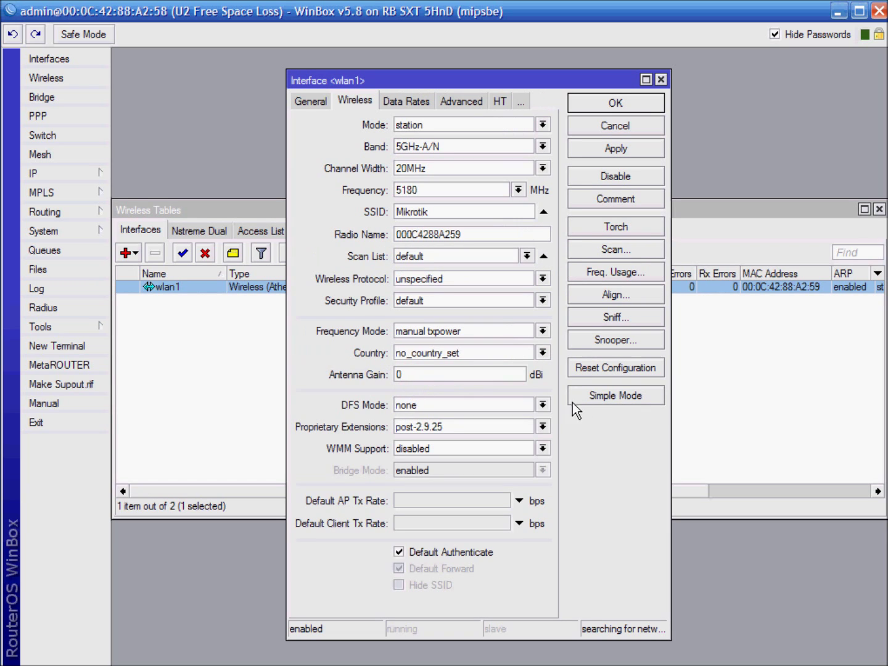
click(543, 352)
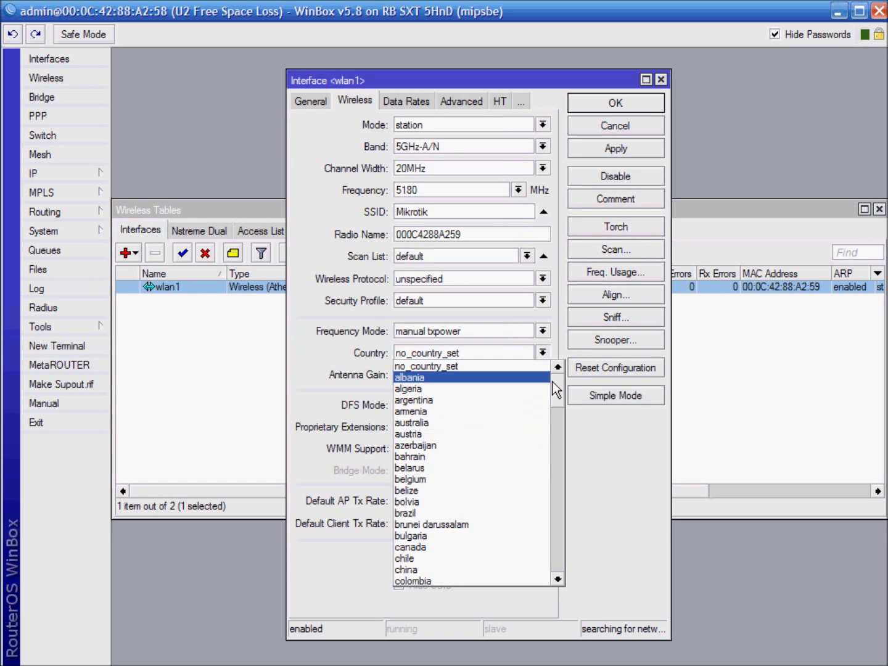
drag(553, 381, 559, 555)
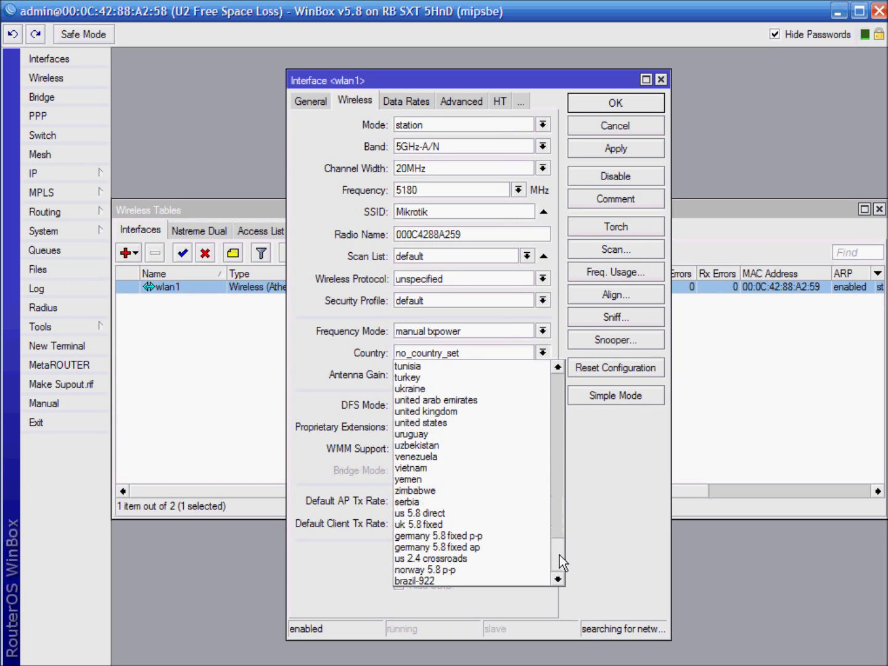
click(483, 425)
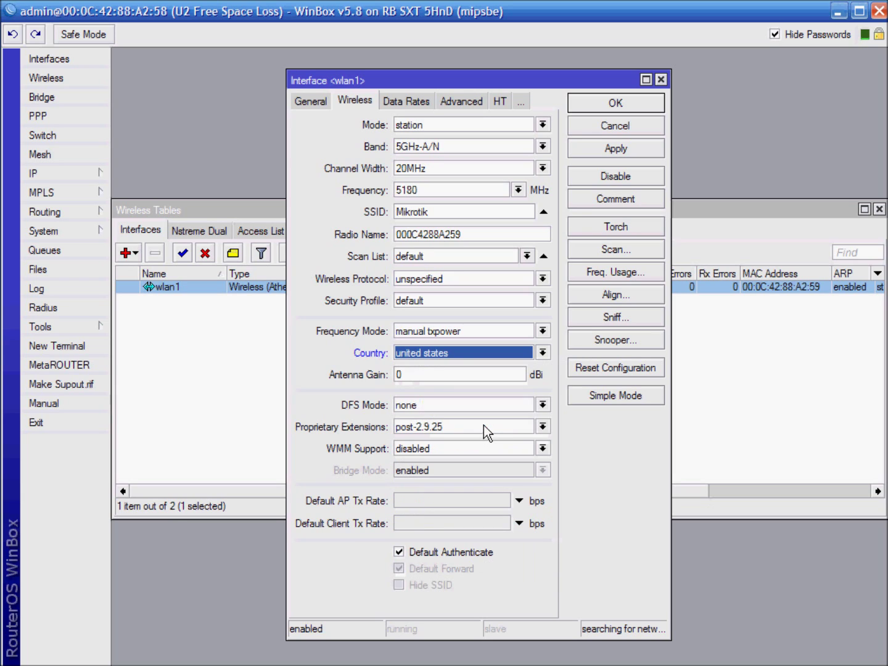
click(600, 141)
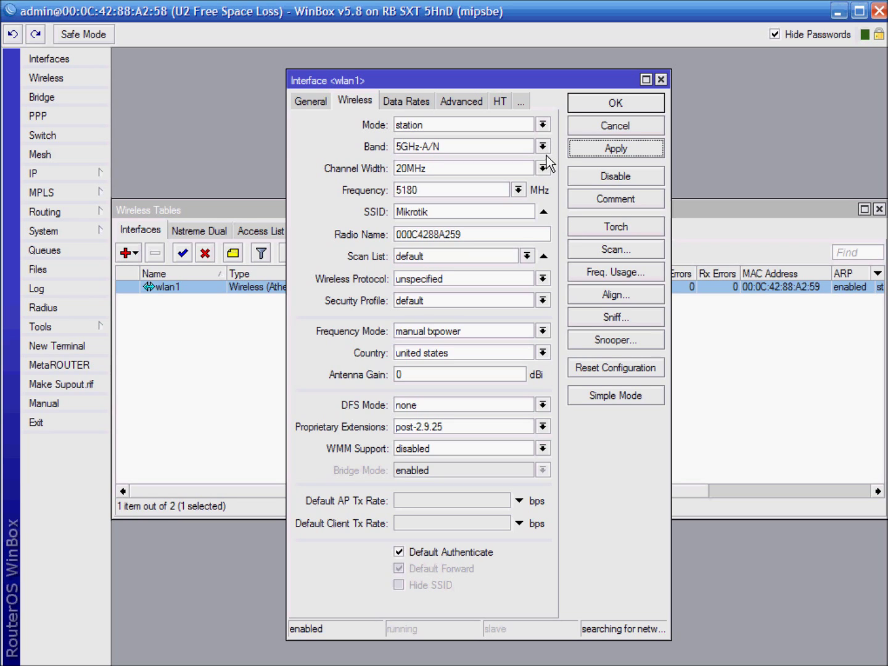
click(619, 249)
Scan from wlan1 and connect it to the FreeSpaceLoss network at 5785 MHz
click(721, 190)
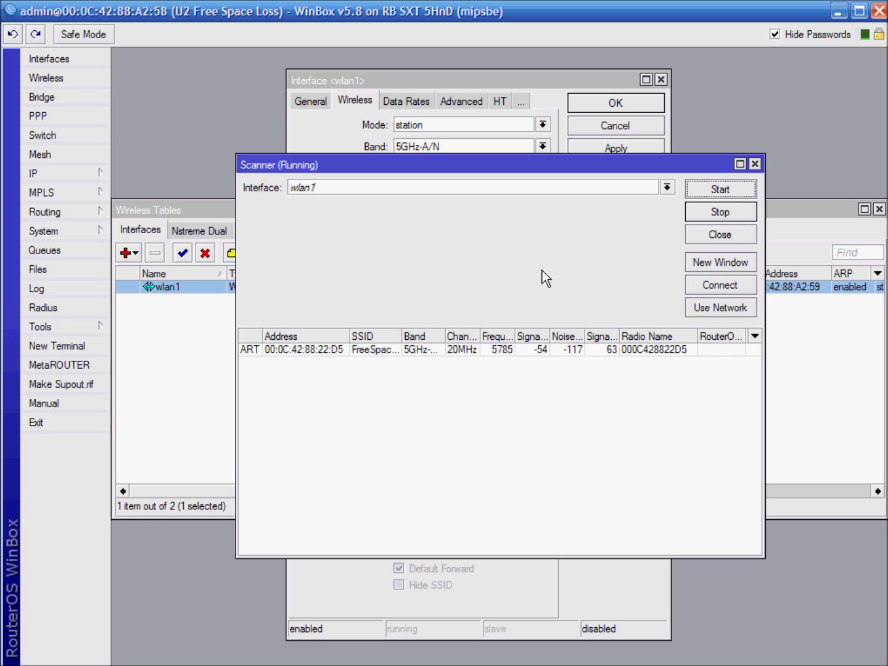
drag(402, 333, 433, 330)
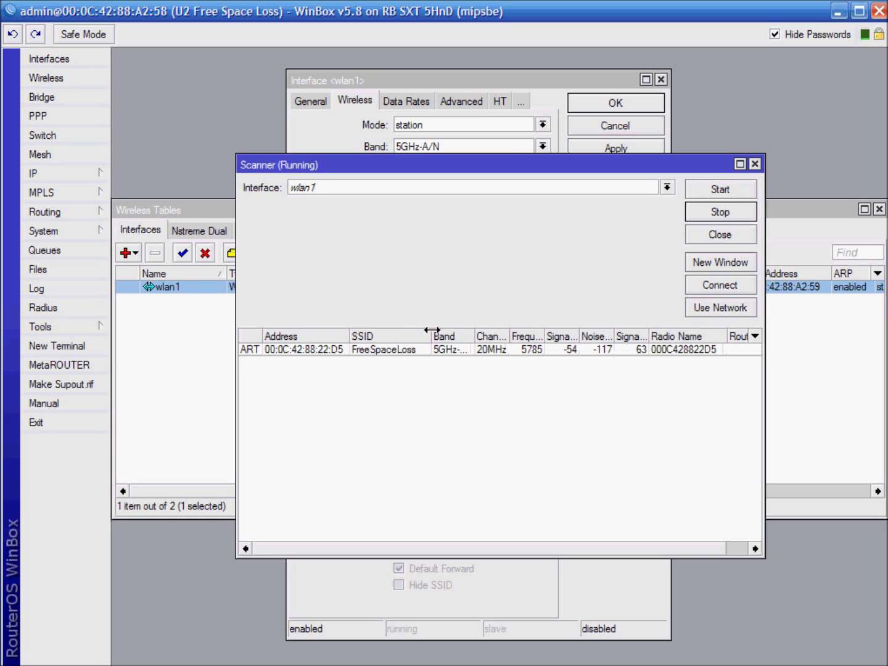
click(378, 352)
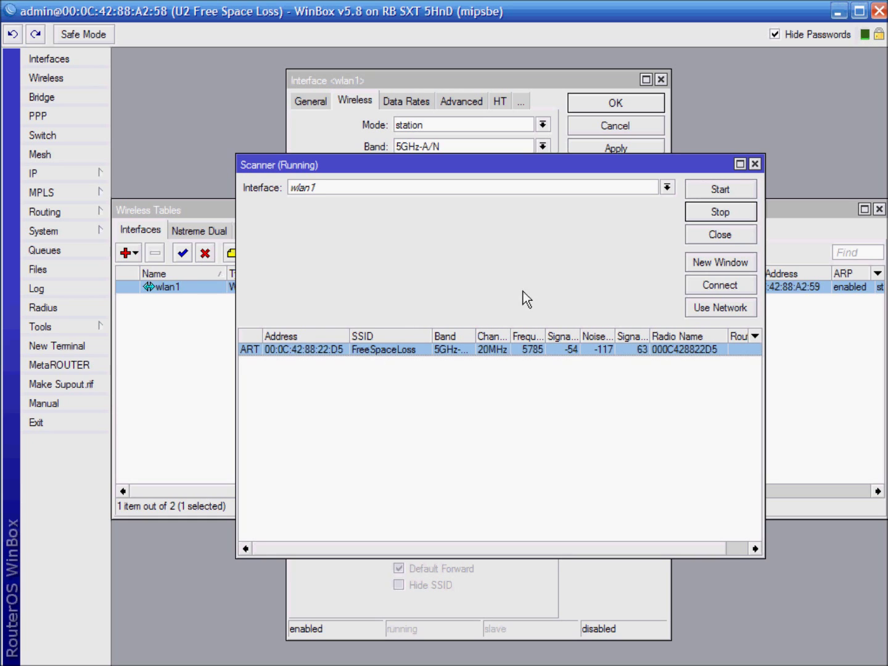
click(703, 288)
click(720, 232)
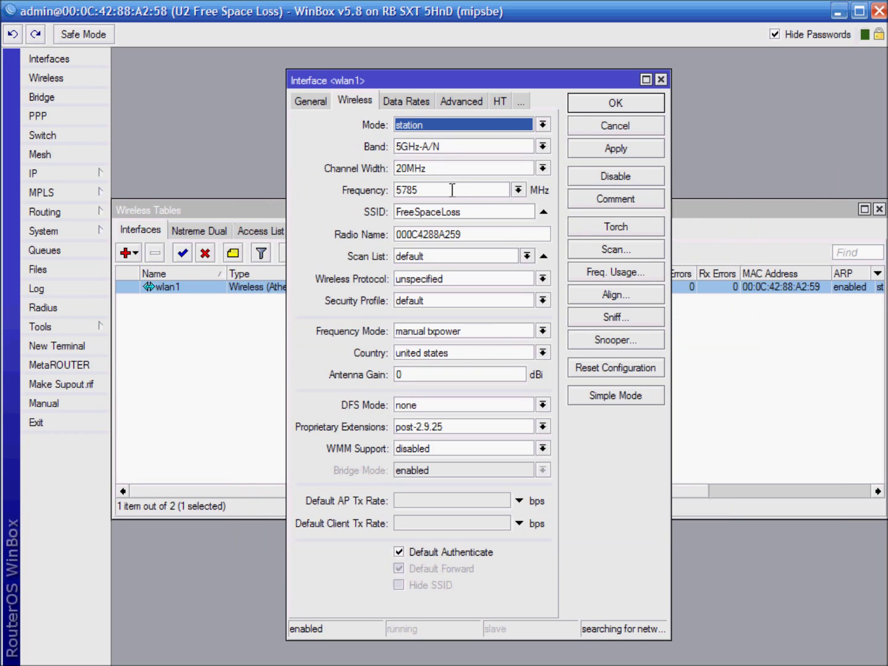
Set wlan1's wireless protocol to any, enable Nstreme, and save the interface
click(543, 279)
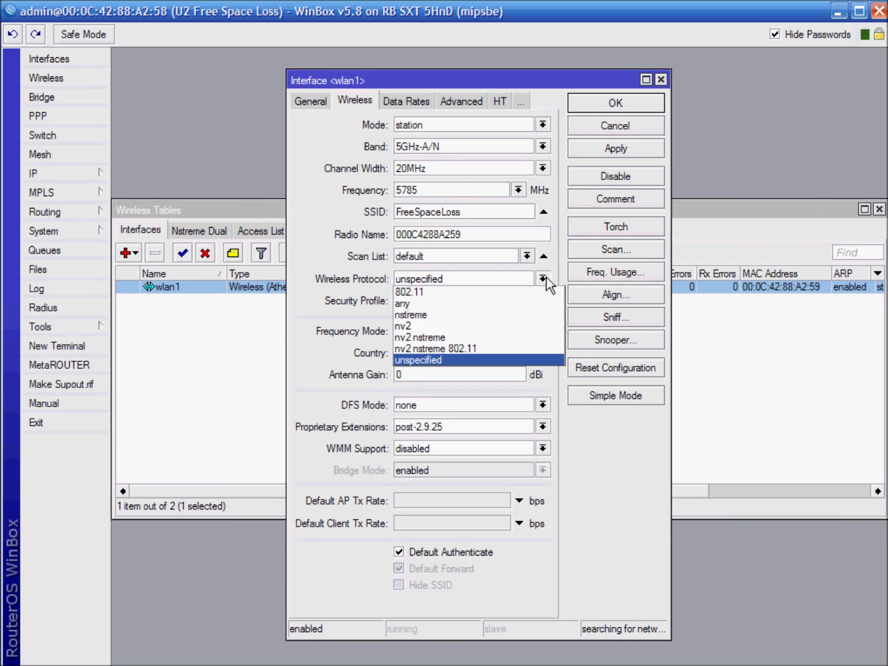
click(490, 303)
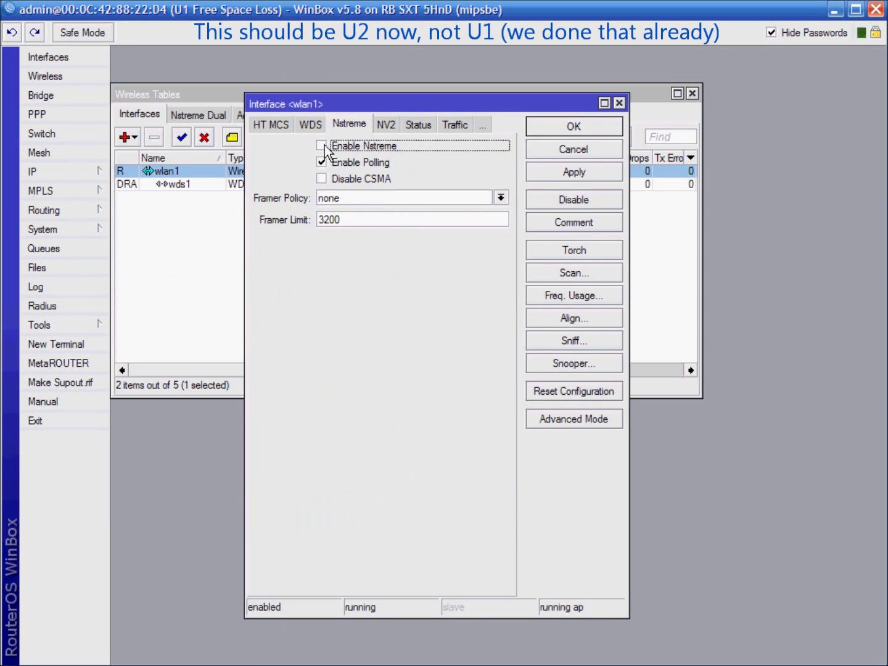
click(323, 147)
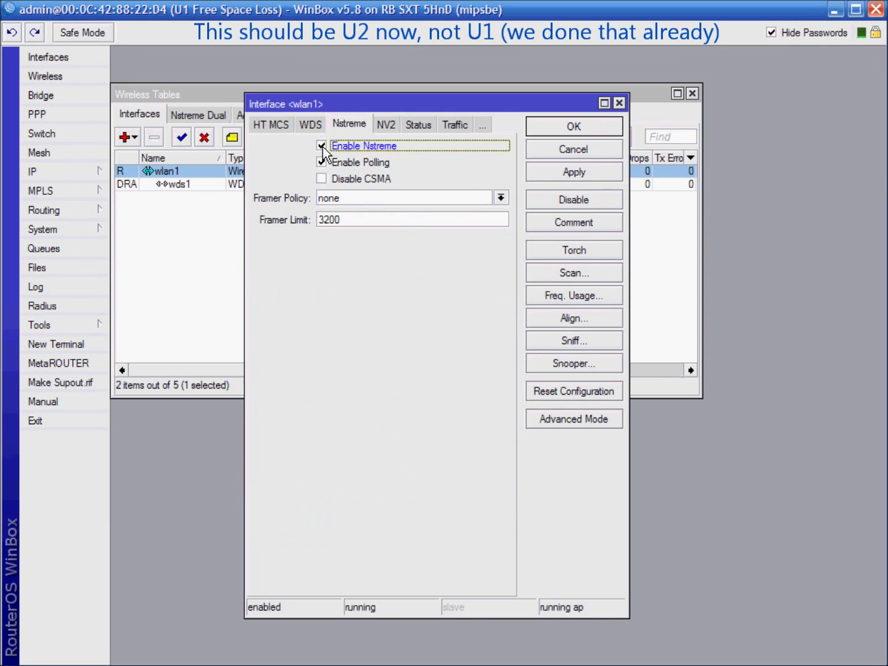
click(564, 134)
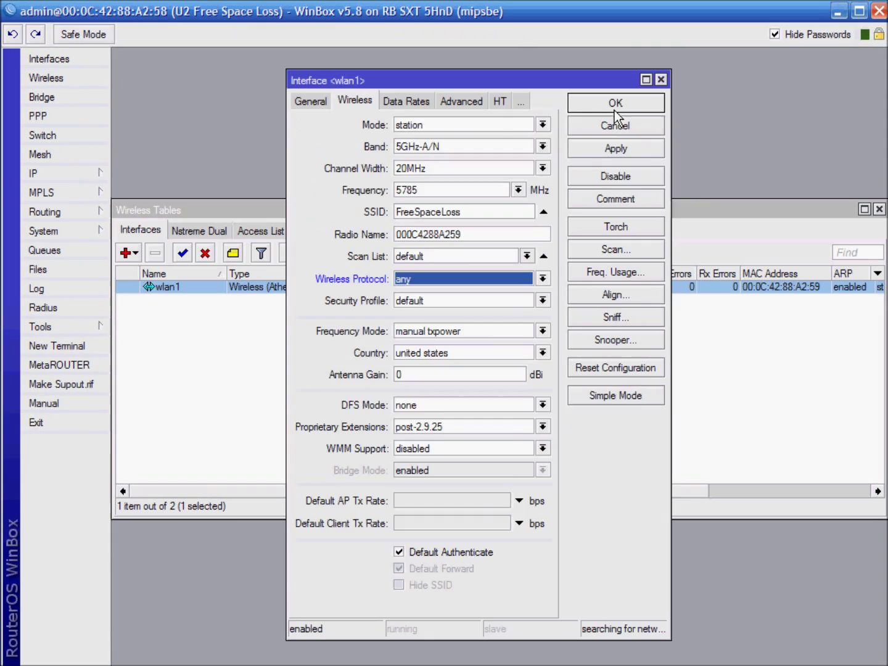
Create bridge1 with RSTP as its spanning tree protocol
click(615, 103)
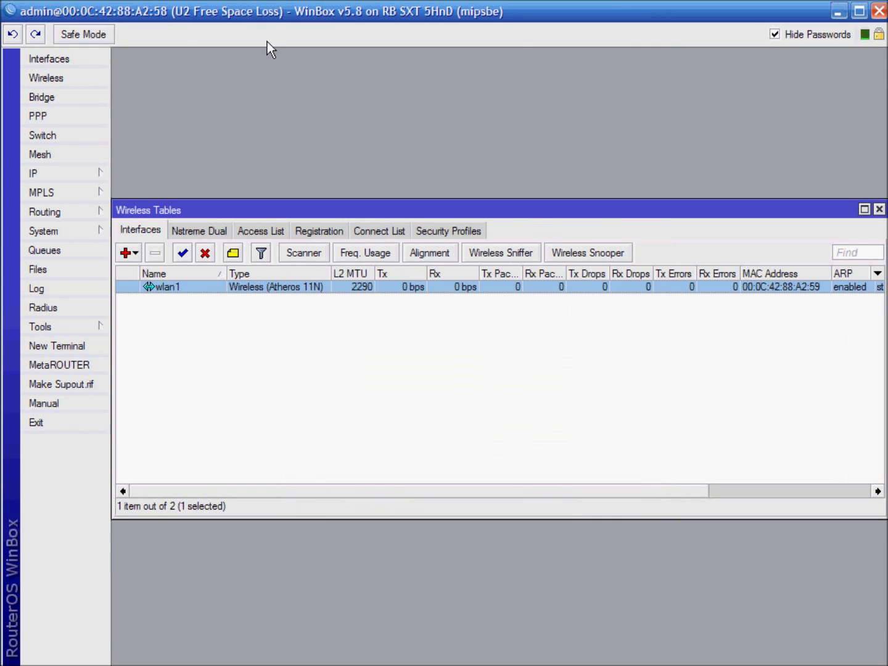
click(90, 96)
click(133, 220)
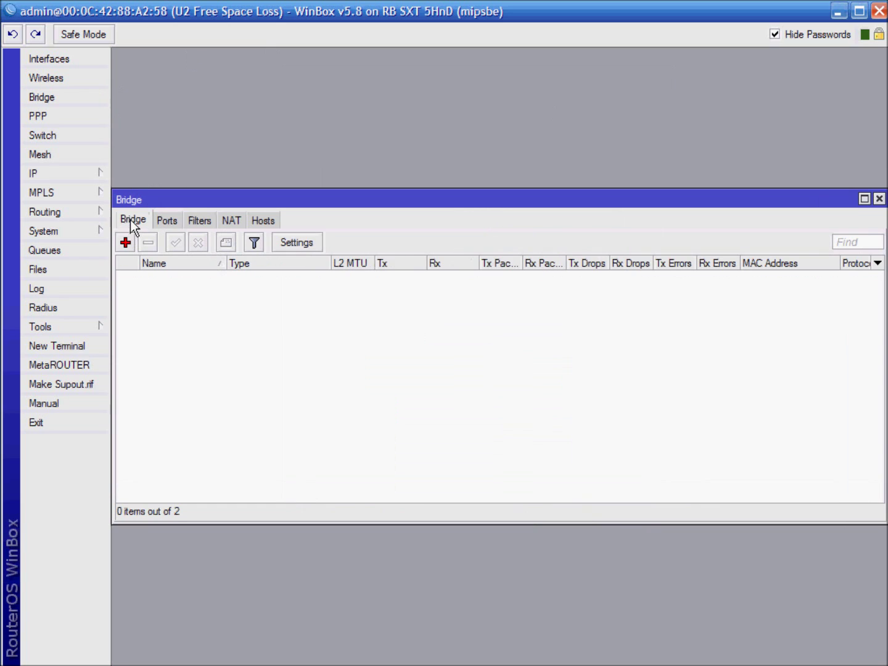
click(126, 242)
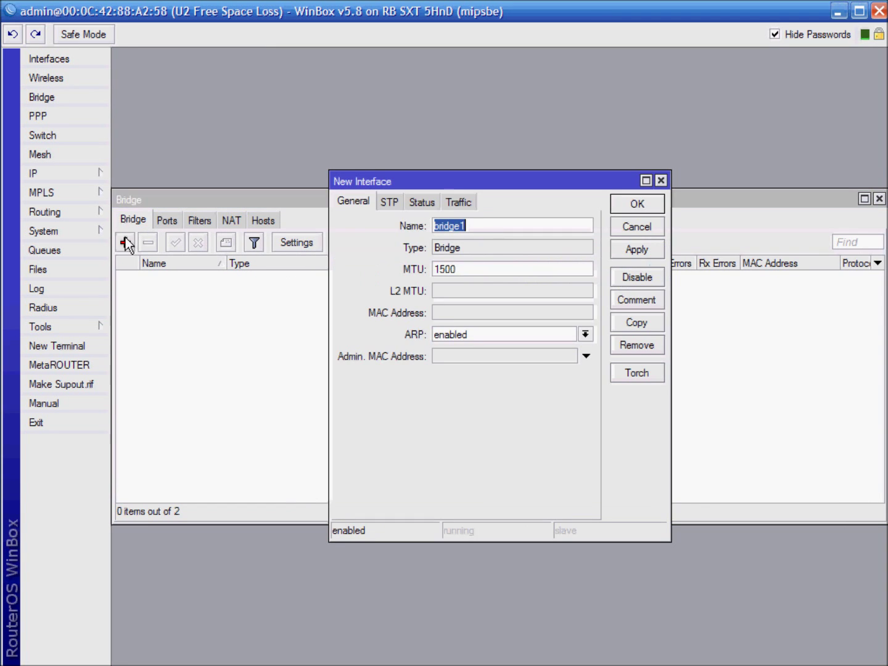
click(394, 207)
click(570, 225)
click(637, 203)
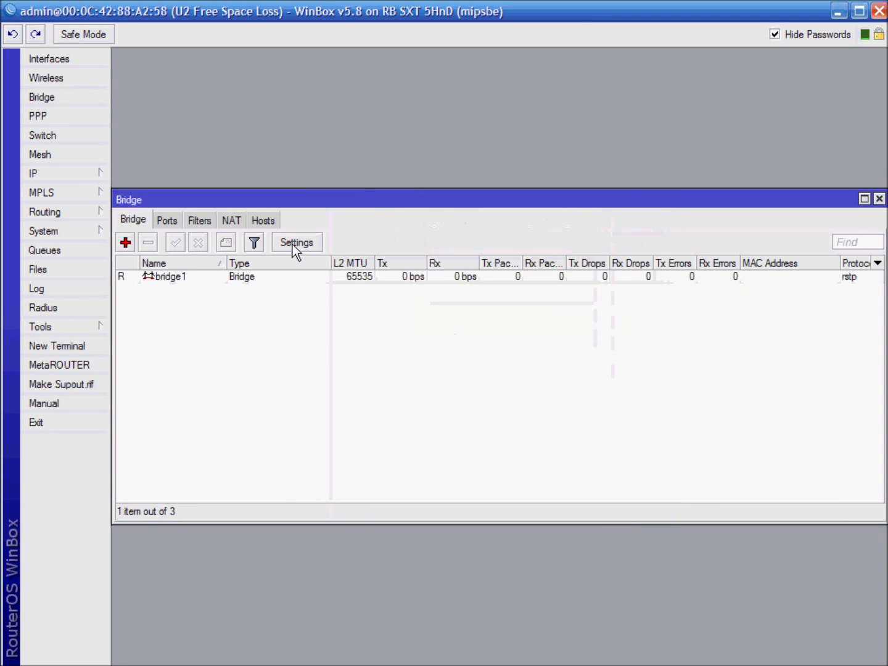
Add ether1 and wlan1 as ports of bridge1
click(174, 222)
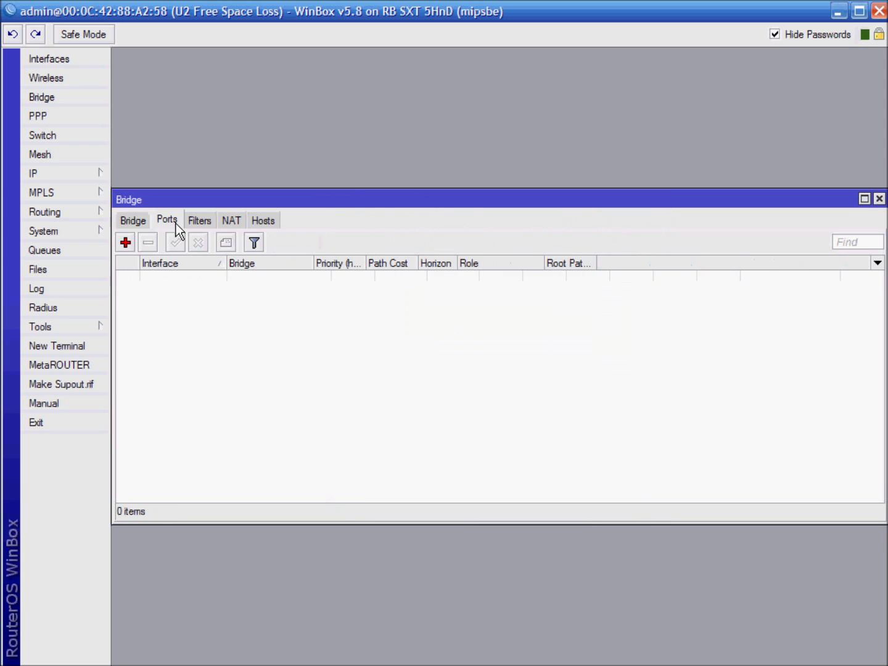
click(130, 245)
click(646, 209)
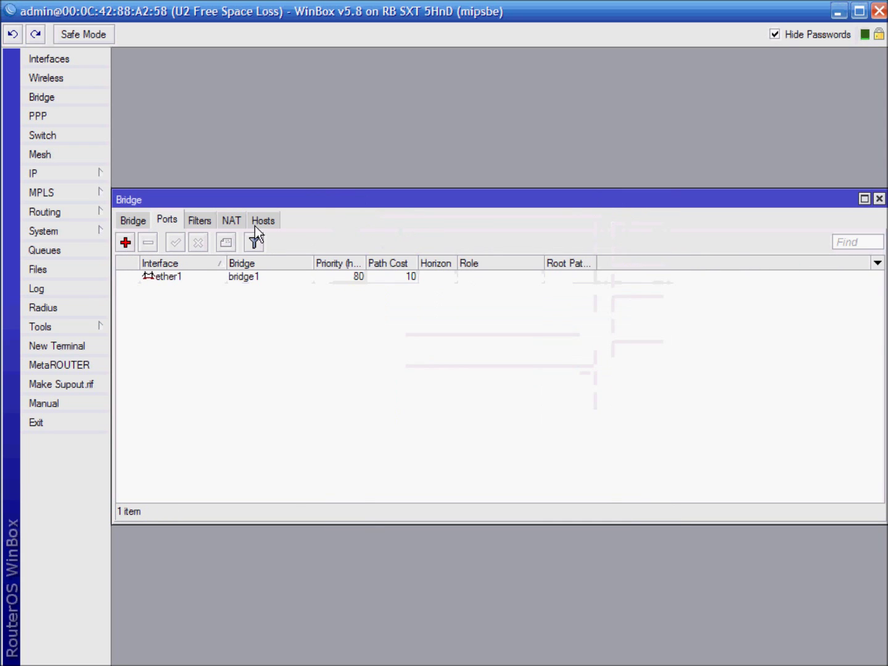
click(126, 242)
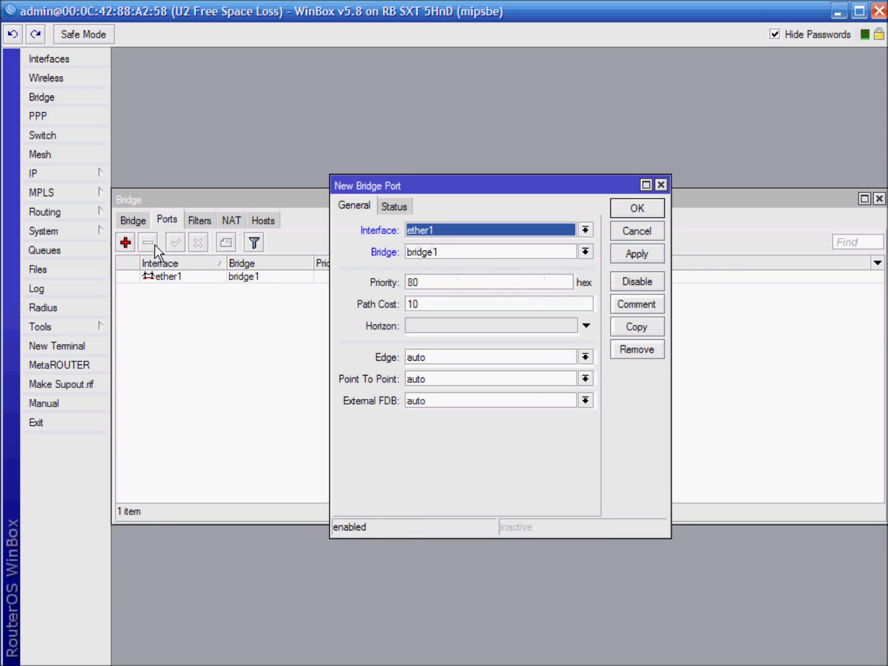
click(584, 252)
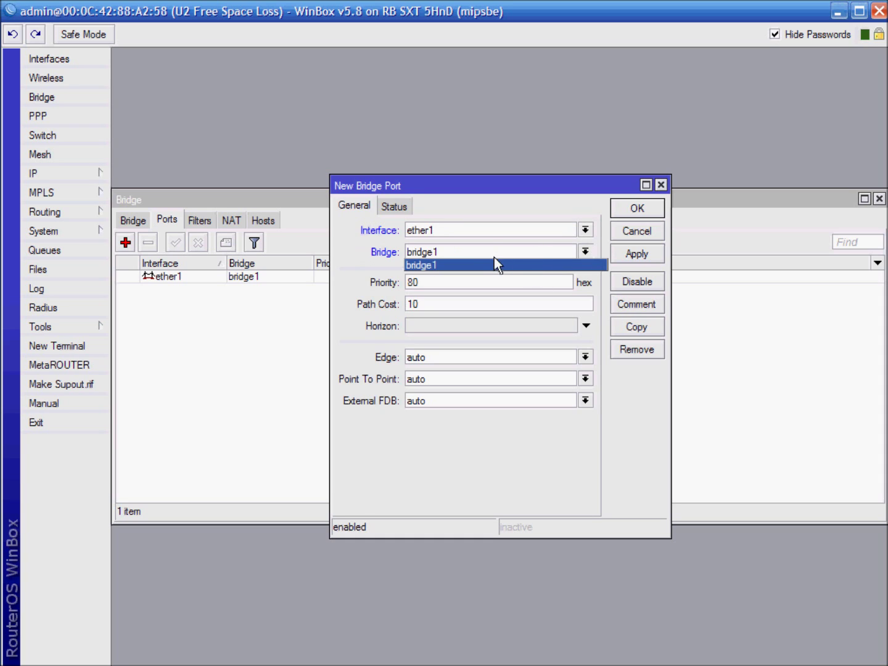
click(583, 232)
click(583, 232)
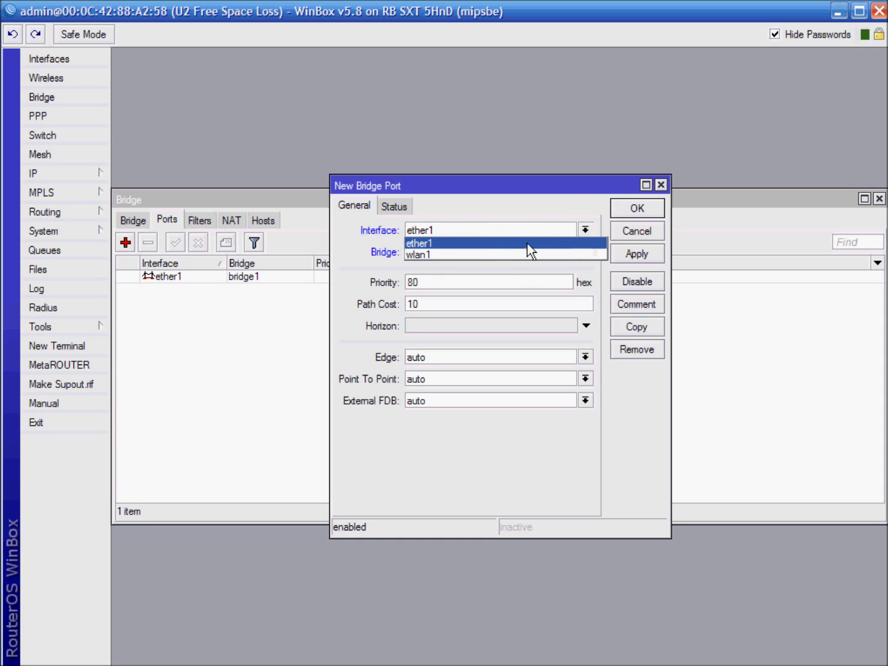
click(502, 251)
click(641, 208)
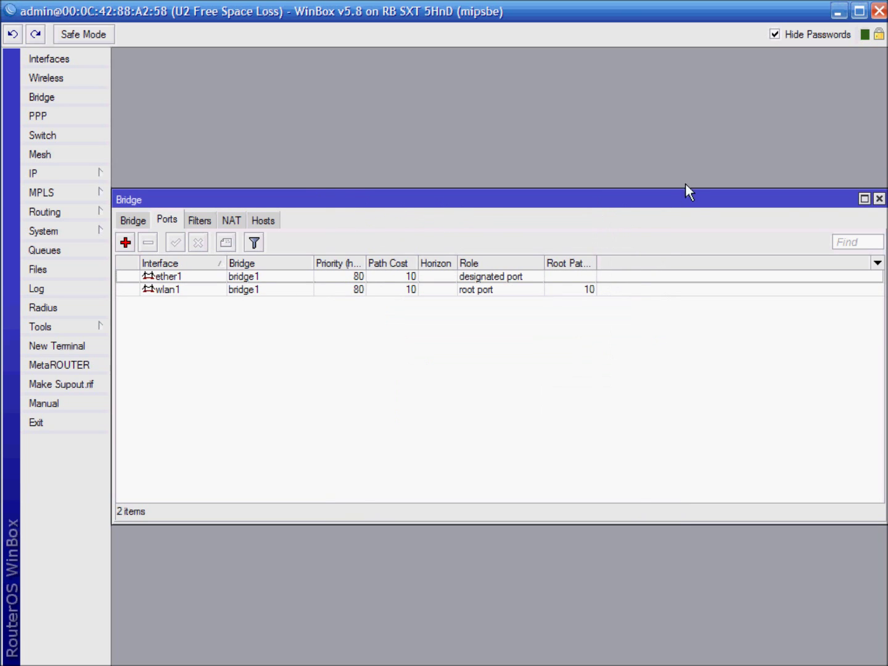
click(880, 198)
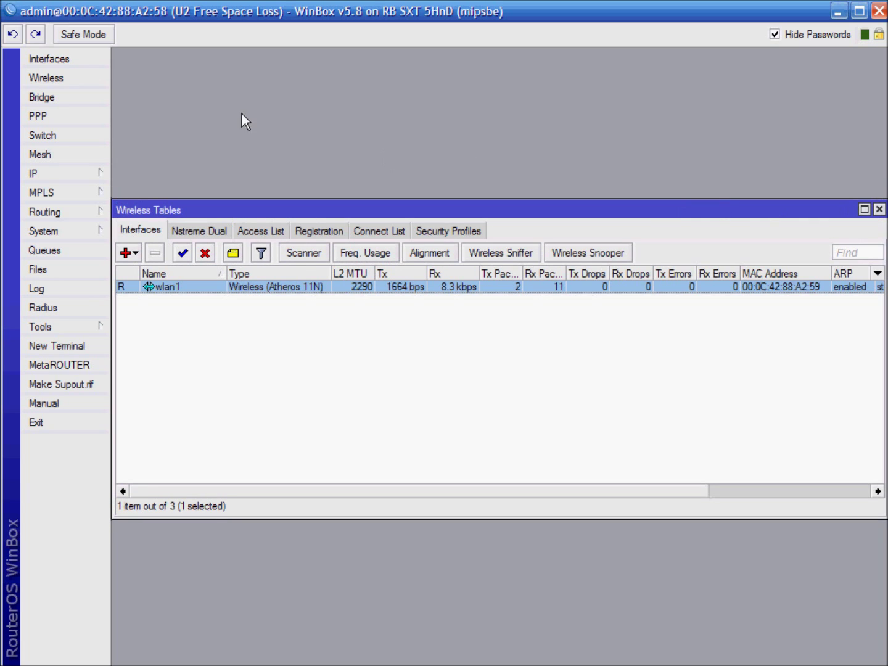
click(318, 230)
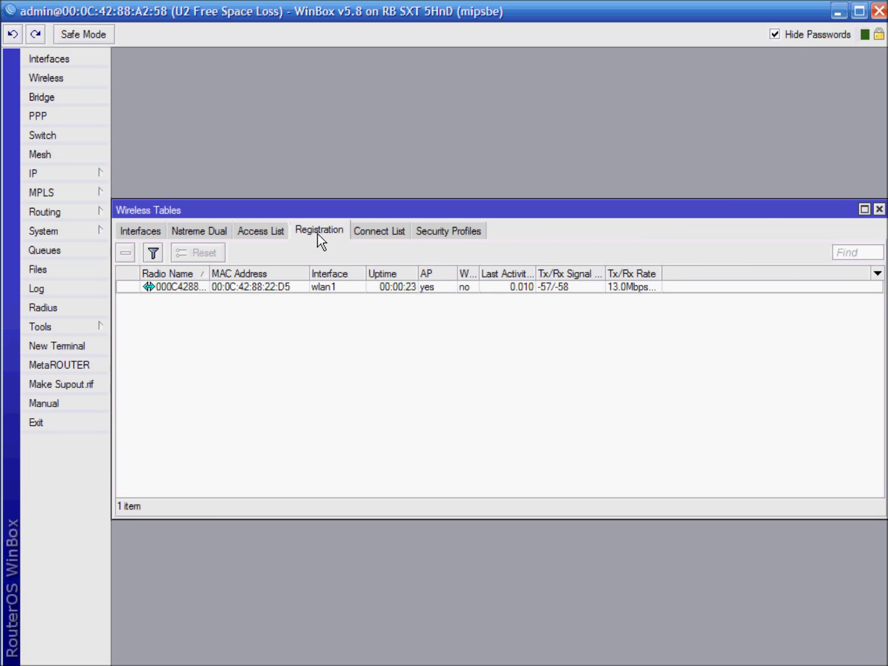
click(153, 237)
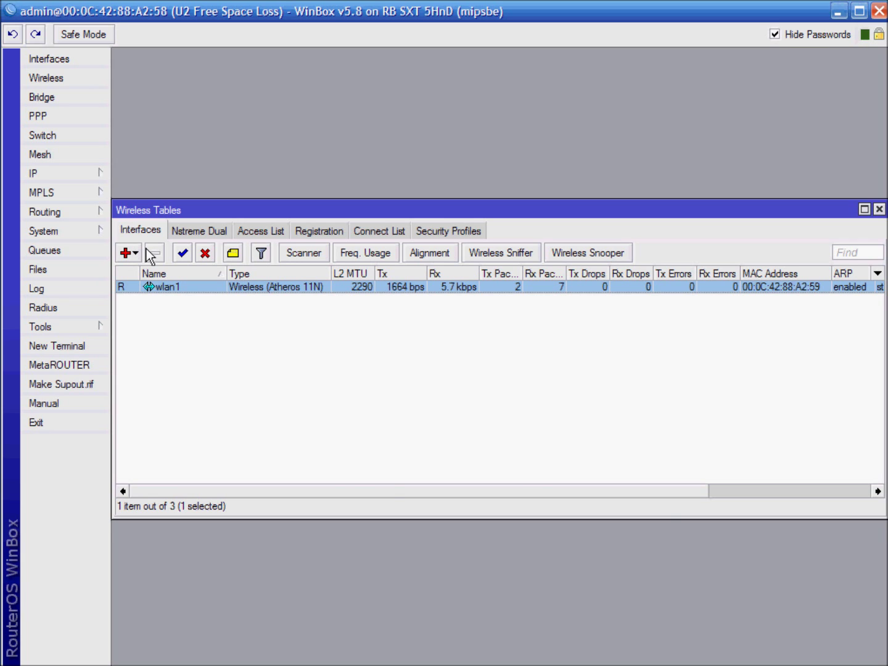
Set wlan1's WDS mode to dynamic mesh with bridge1 as default WDS bridge
double_click(150, 287)
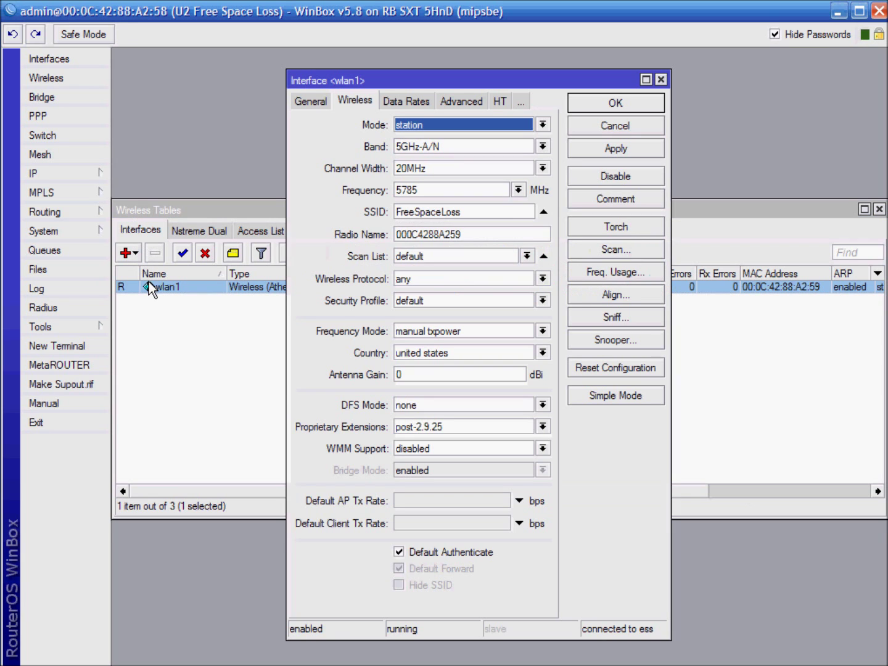
click(419, 101)
click(416, 102)
click(414, 103)
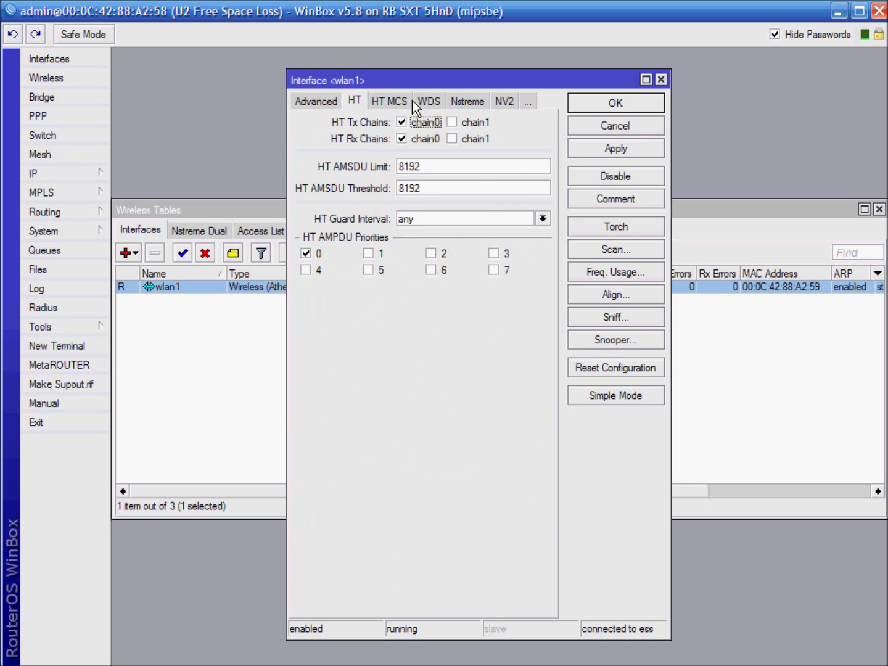
click(424, 101)
click(418, 124)
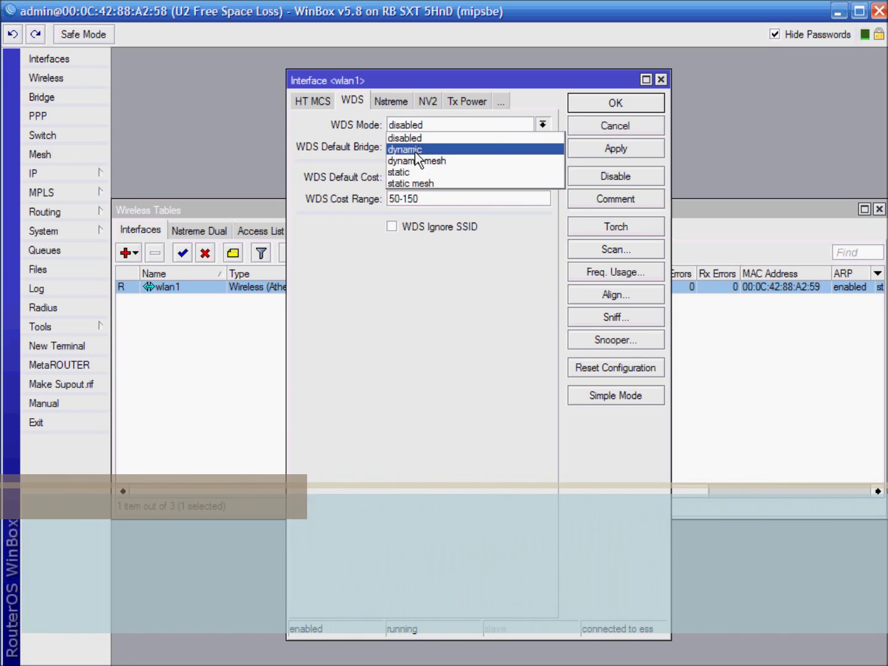
click(418, 160)
click(411, 146)
click(410, 159)
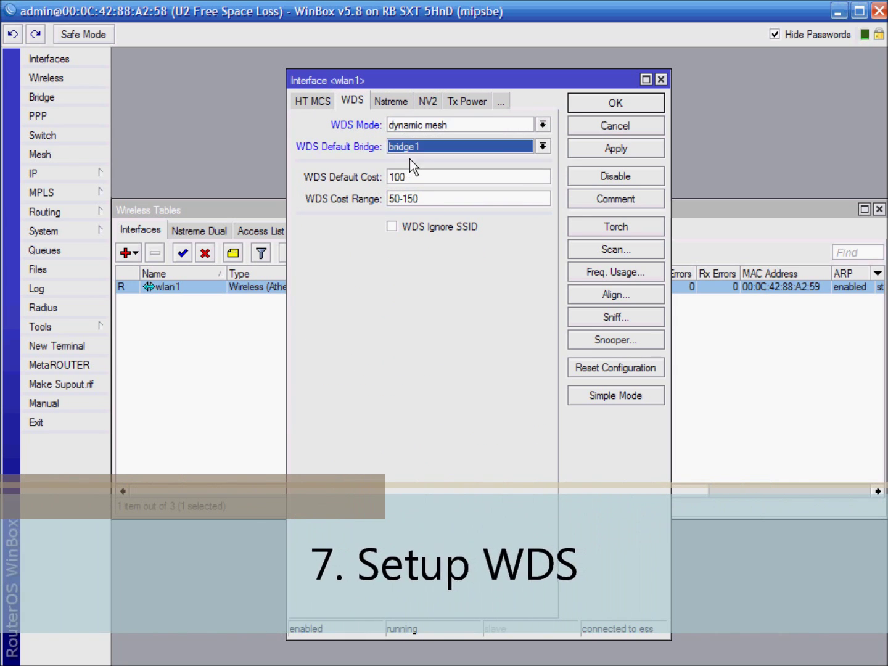
click(591, 145)
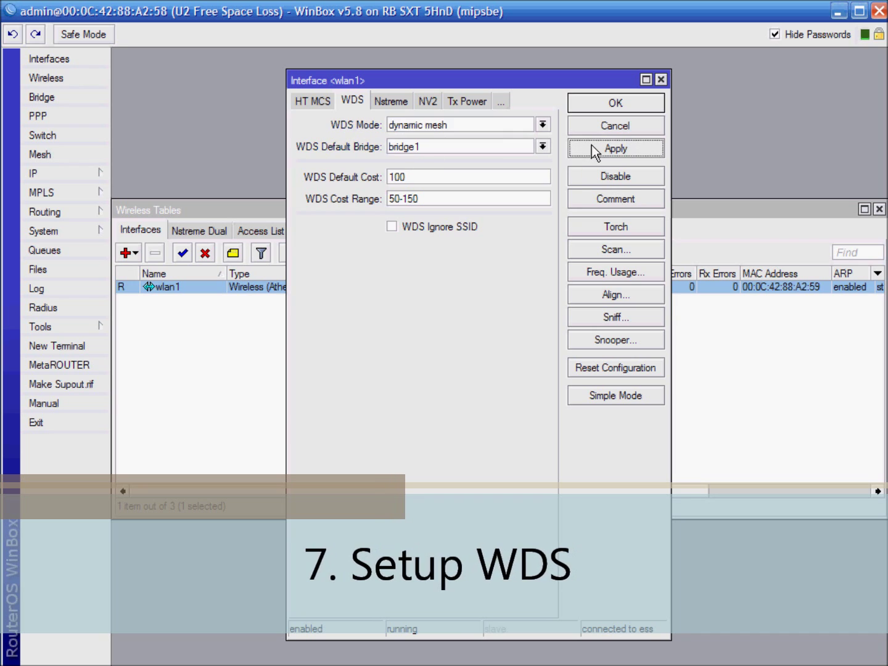
Switch wlan1's wireless mode to station wds and save the interface
click(310, 102)
click(309, 102)
click(310, 102)
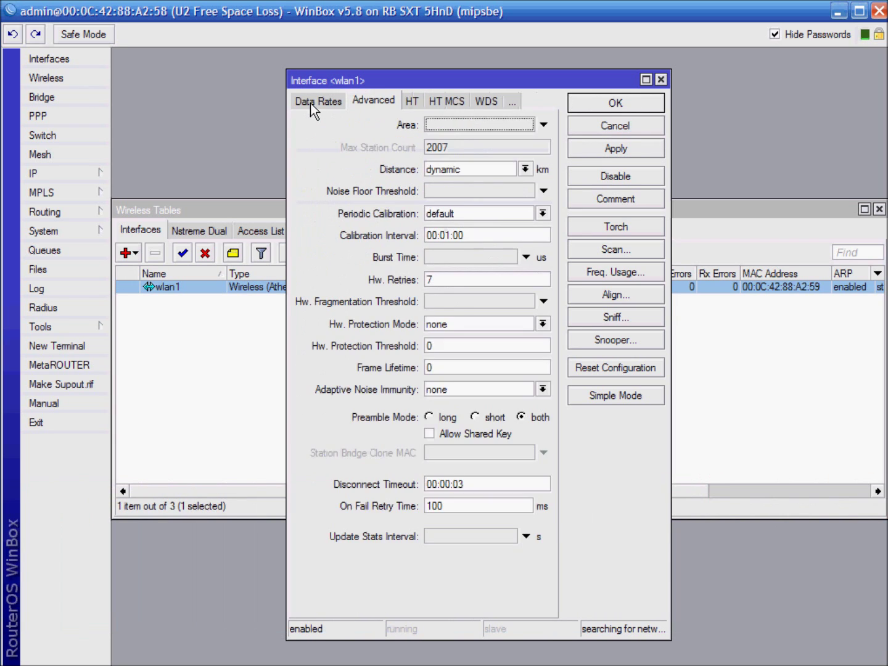
click(310, 103)
click(310, 103)
click(419, 126)
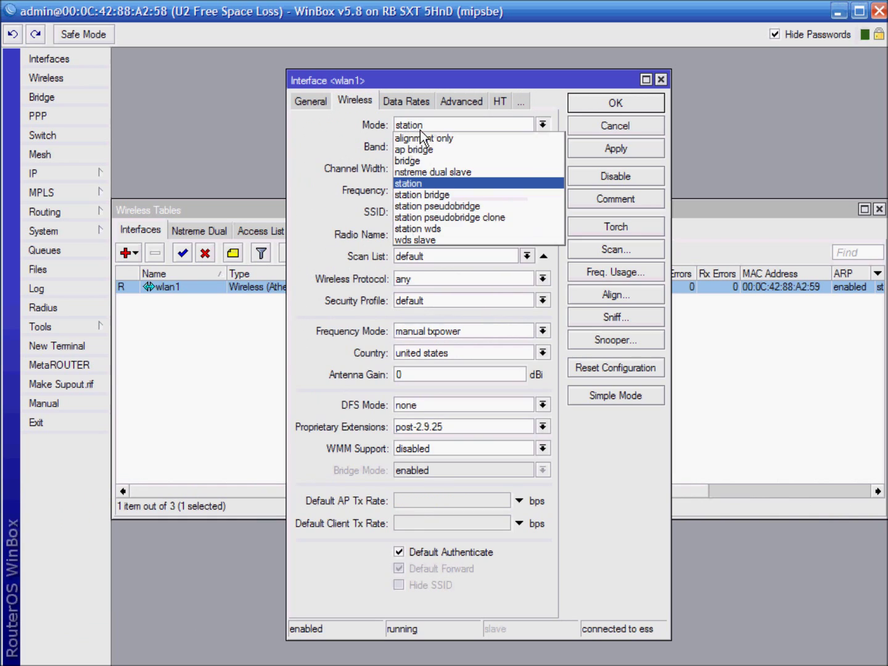
click(421, 228)
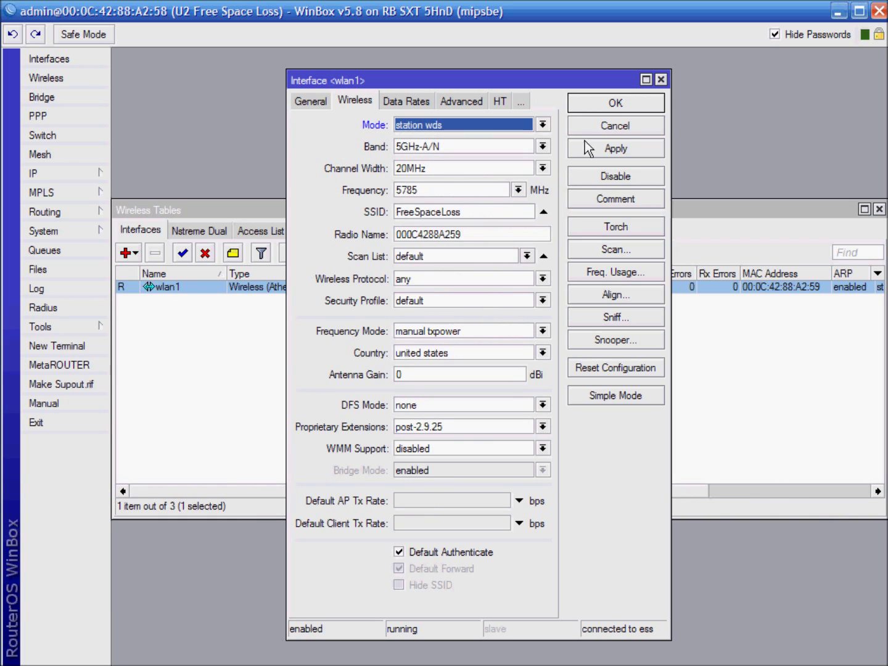
click(618, 148)
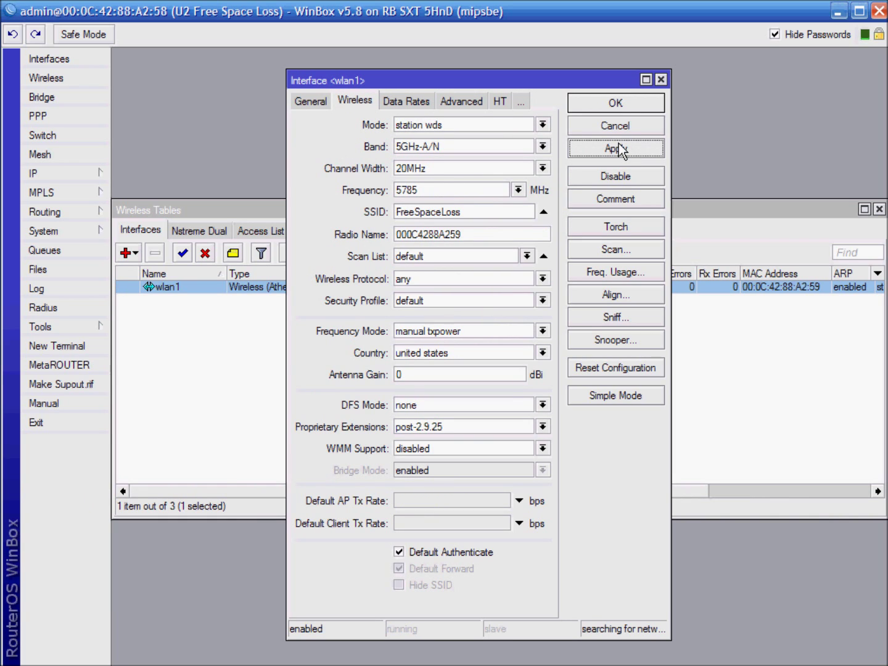
click(616, 103)
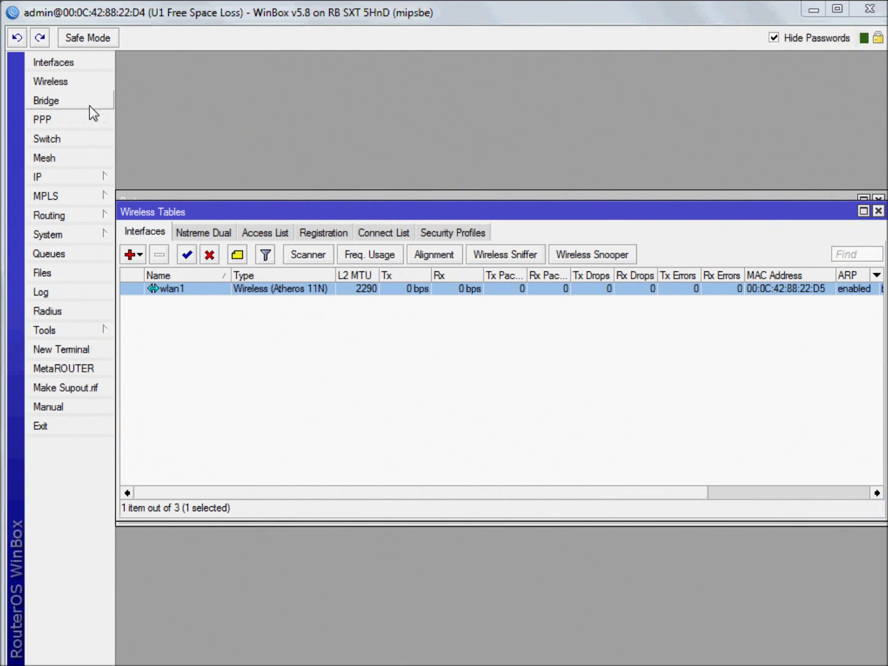
Set U1's wlan1 WDS mode to dynamic mesh with FreeSpaceLossBridge as default bridge
double_click(174, 290)
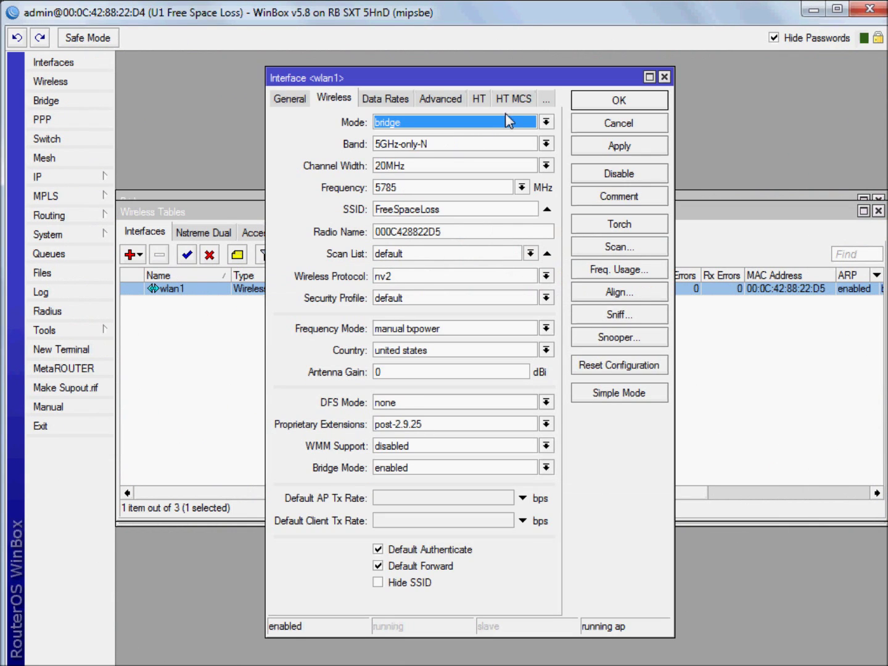
click(546, 98)
click(578, 234)
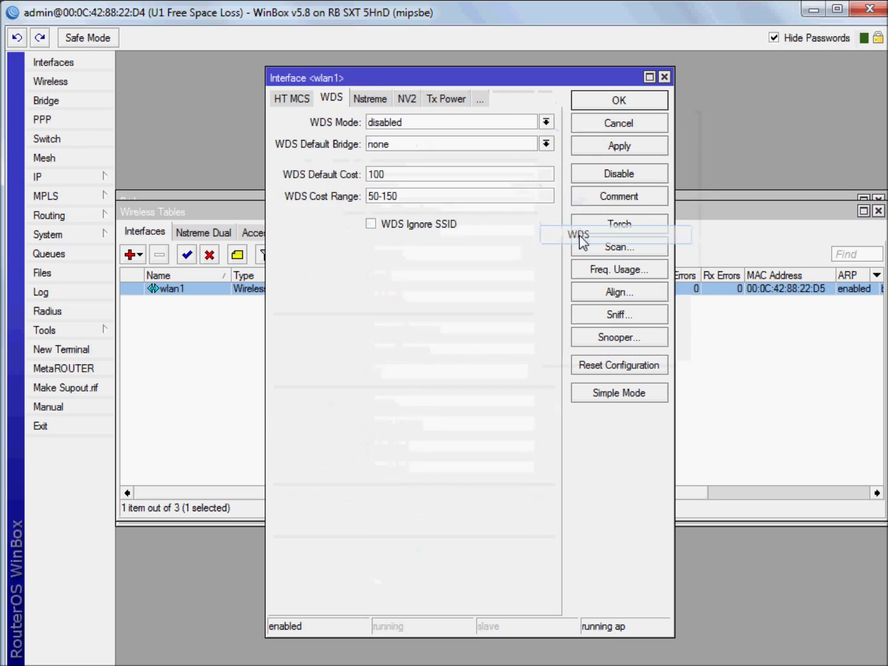
click(432, 122)
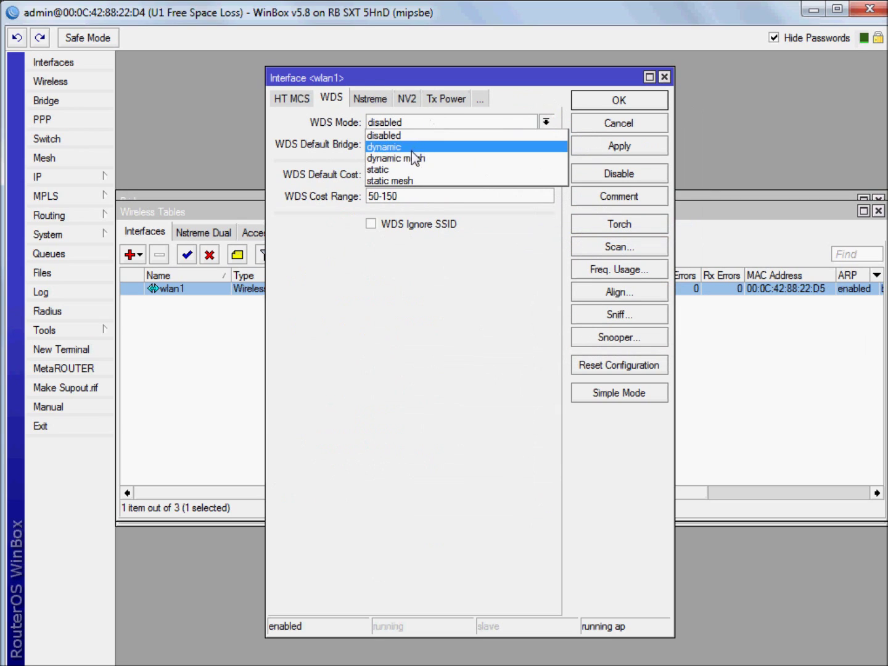
click(412, 158)
click(407, 146)
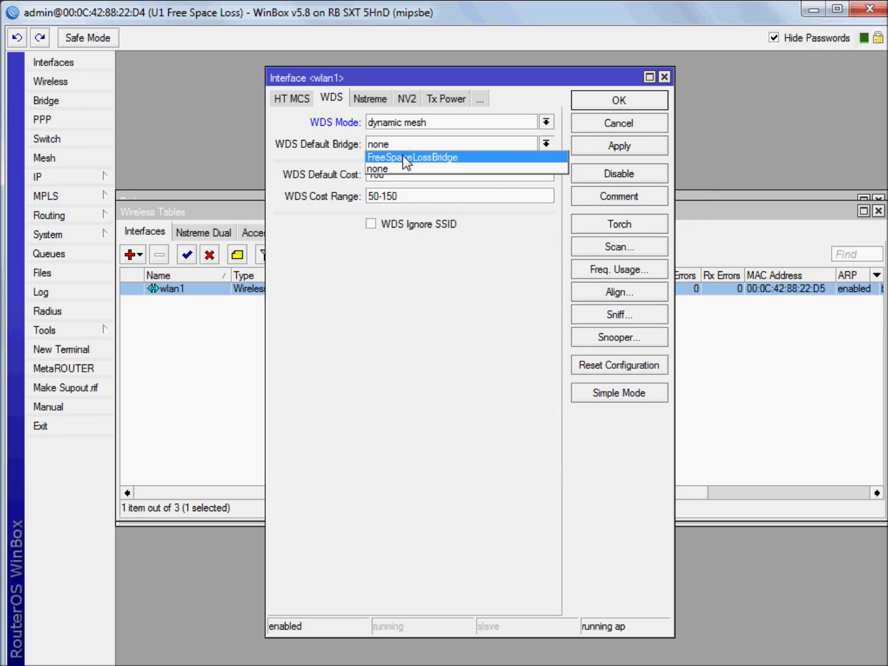
click(405, 159)
click(586, 149)
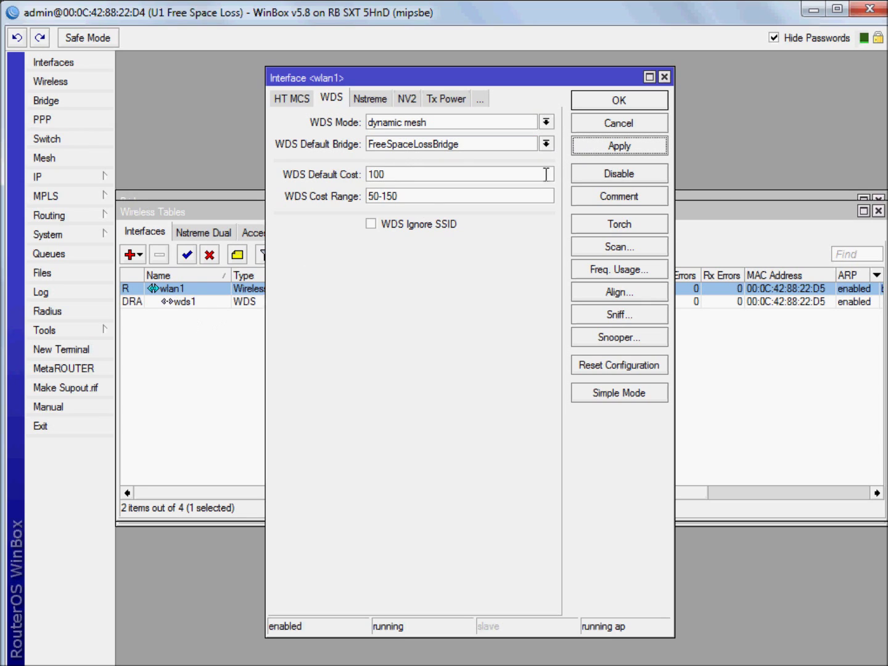
Save wlan1 and check the Registration list for the far unit's entry
click(646, 101)
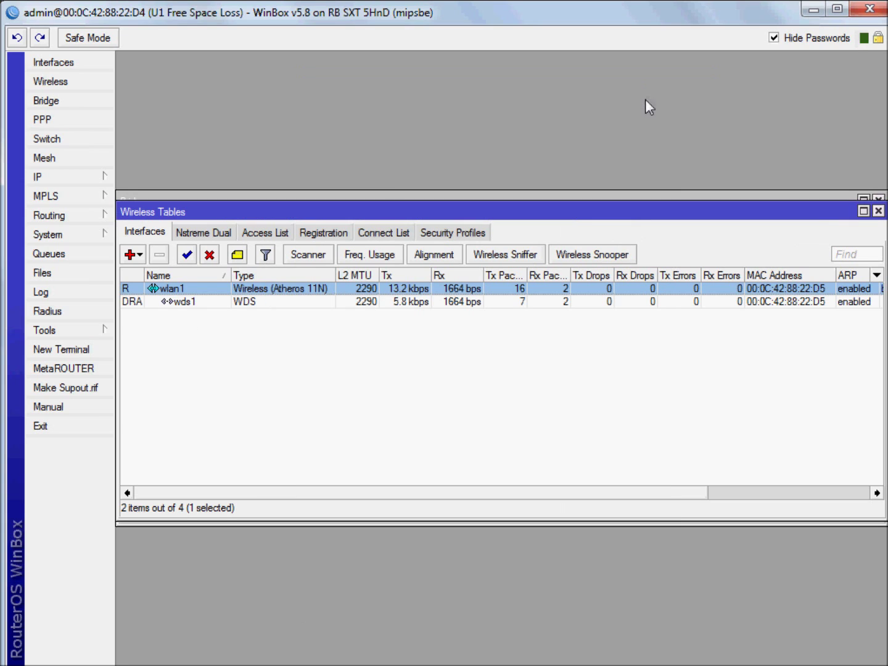
click(316, 234)
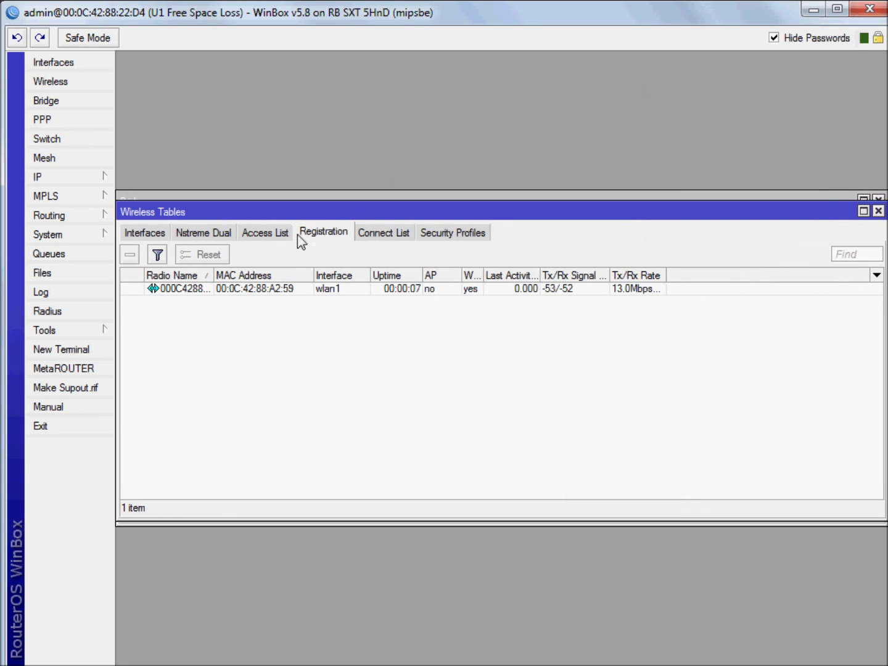
click(145, 237)
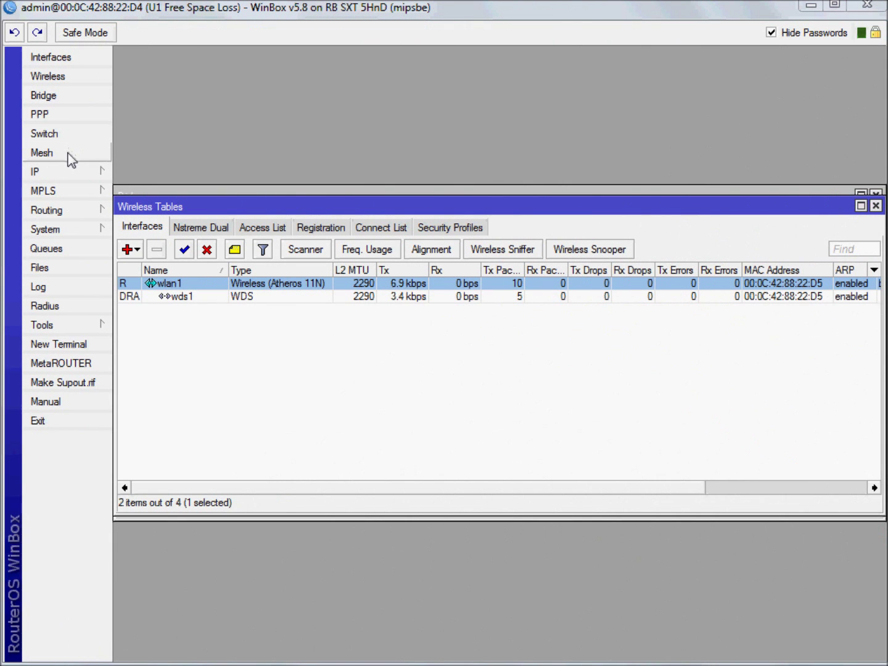
Add IP address 10.11.15.37/28 on ether1 in IP > Addresses
click(63, 170)
click(139, 210)
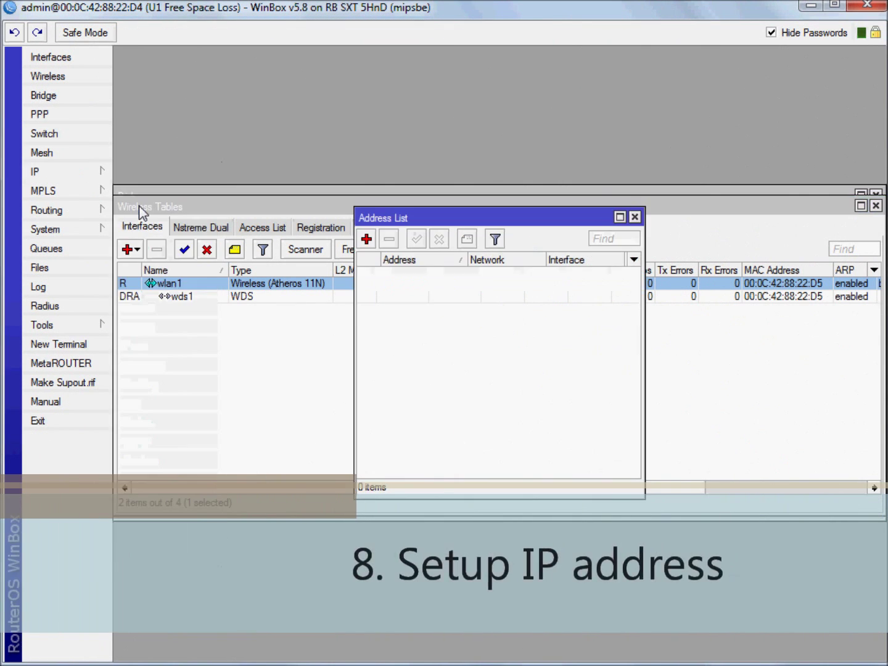
click(367, 239)
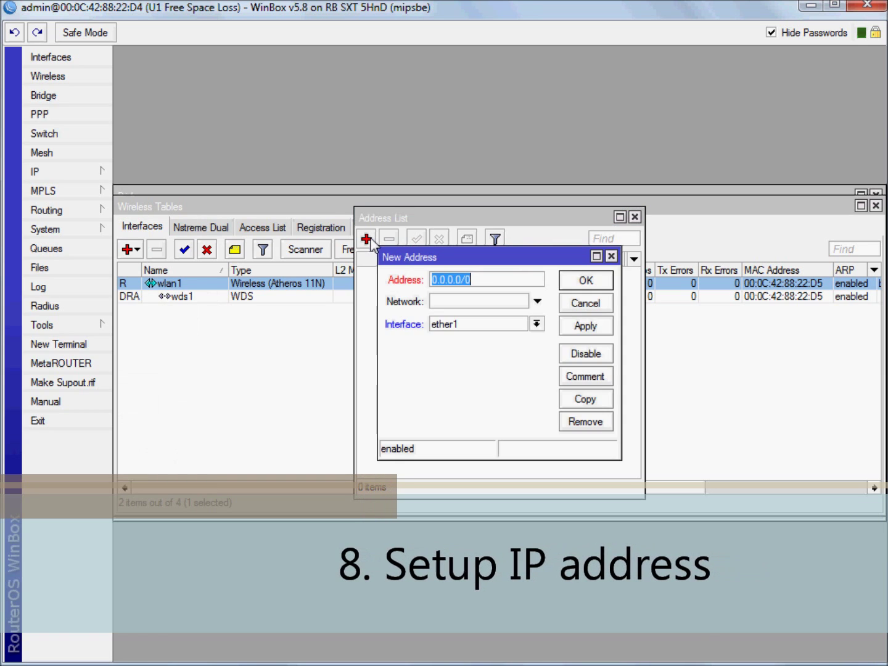
text(10.11)
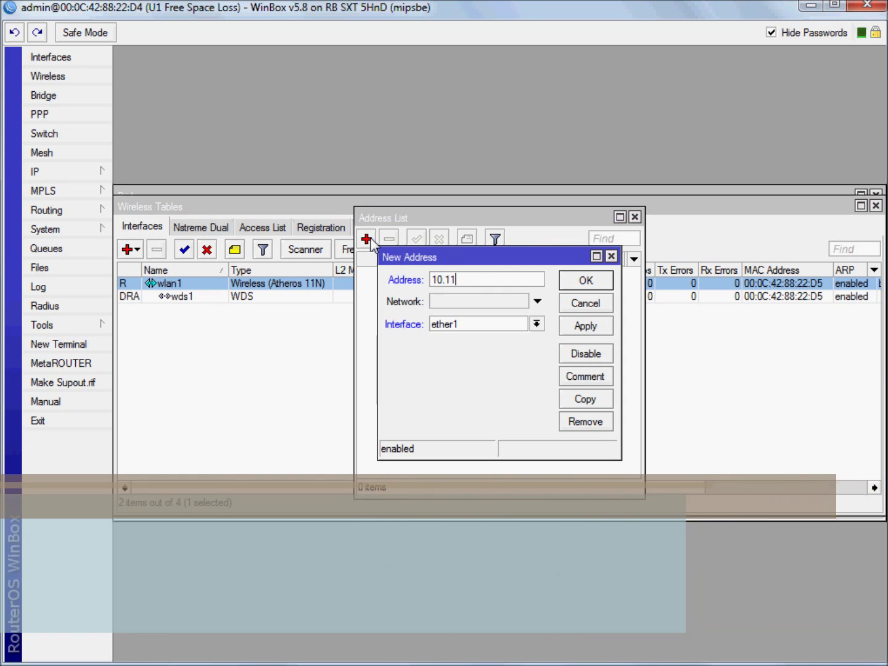
text(.1)
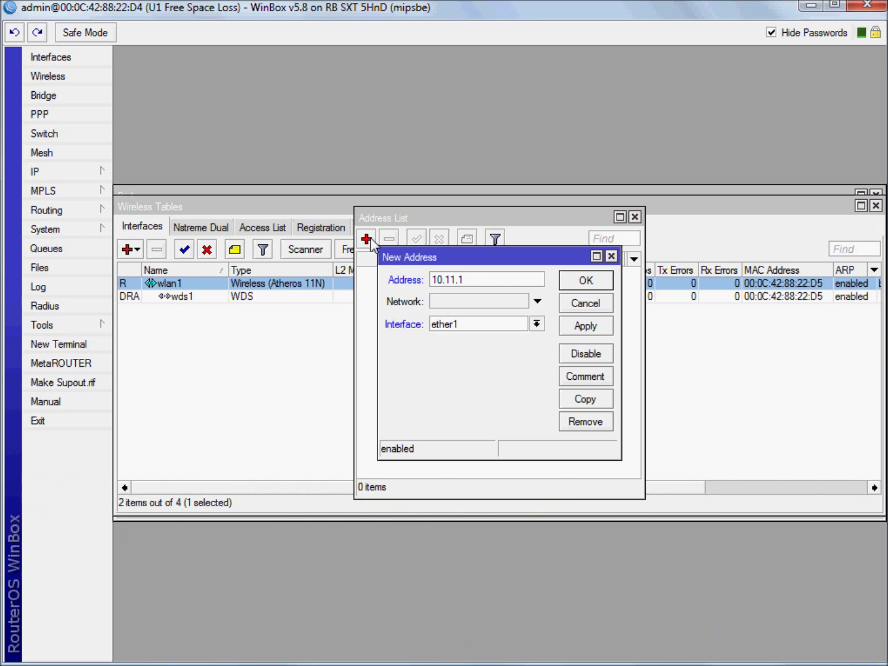
text(5.37)
click(586, 327)
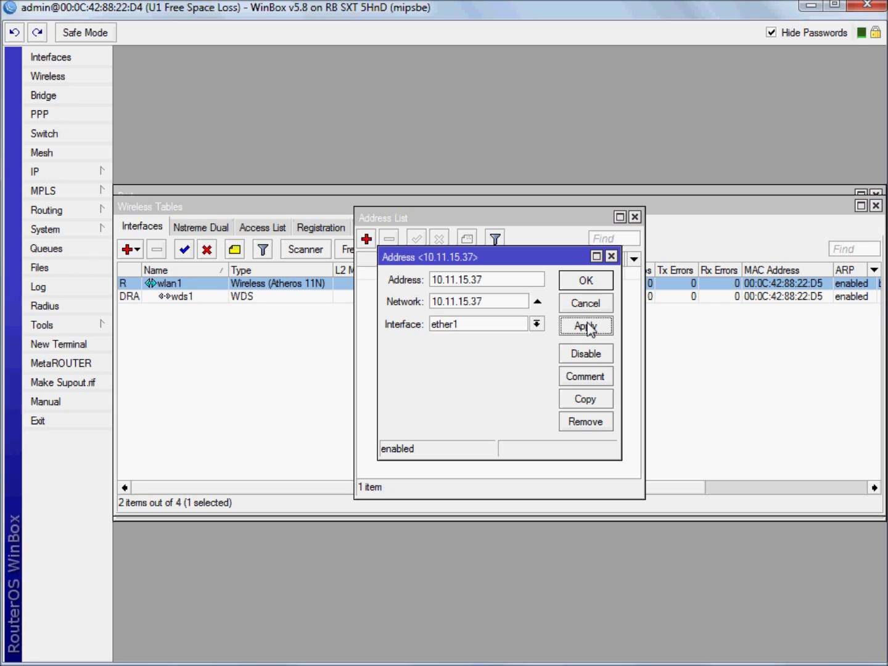
click(503, 279)
text(/28)
click(575, 332)
click(590, 281)
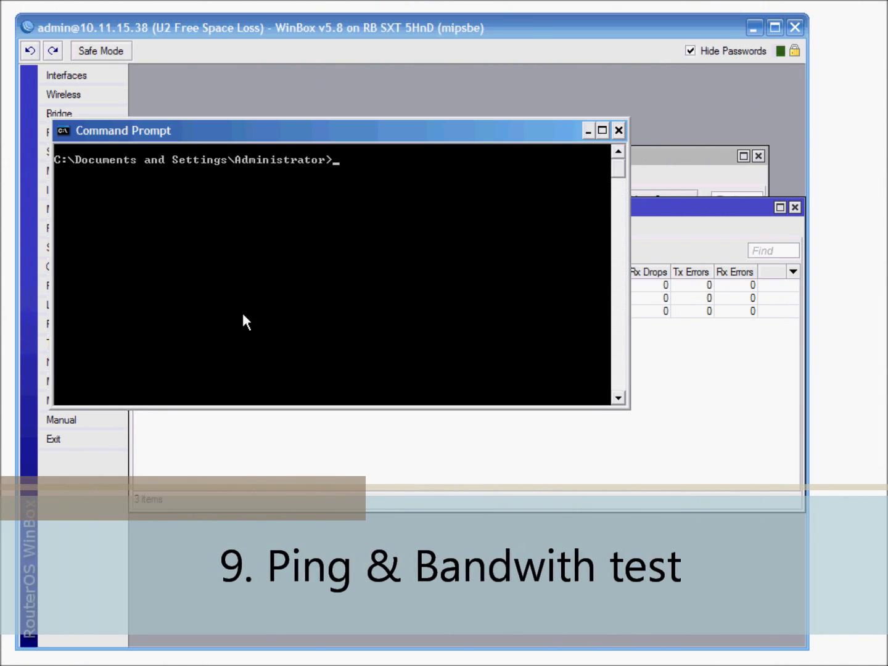
Run ipconfig and ping the PC's own address 10.11.15.39
text(i)
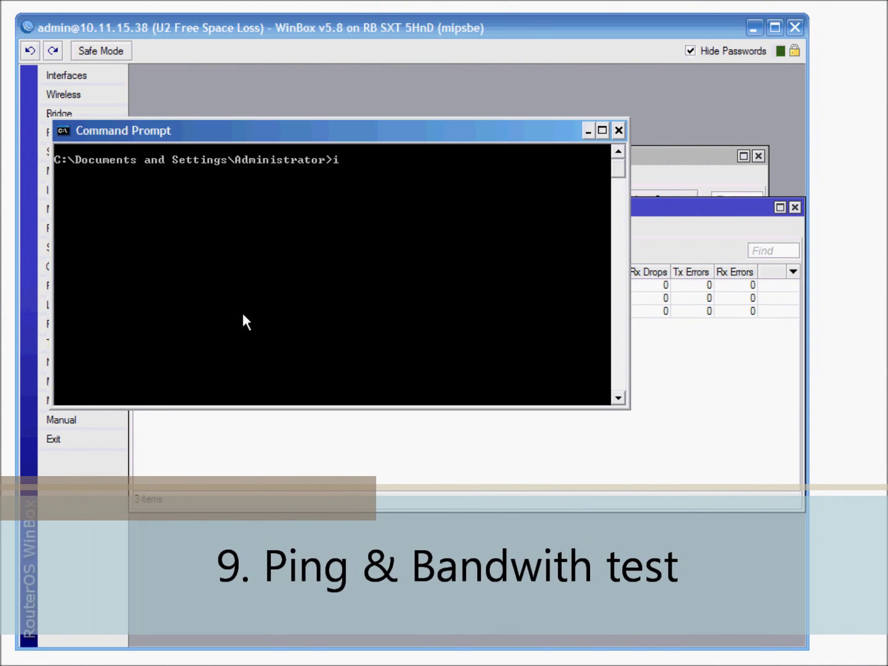
text(pconfig)
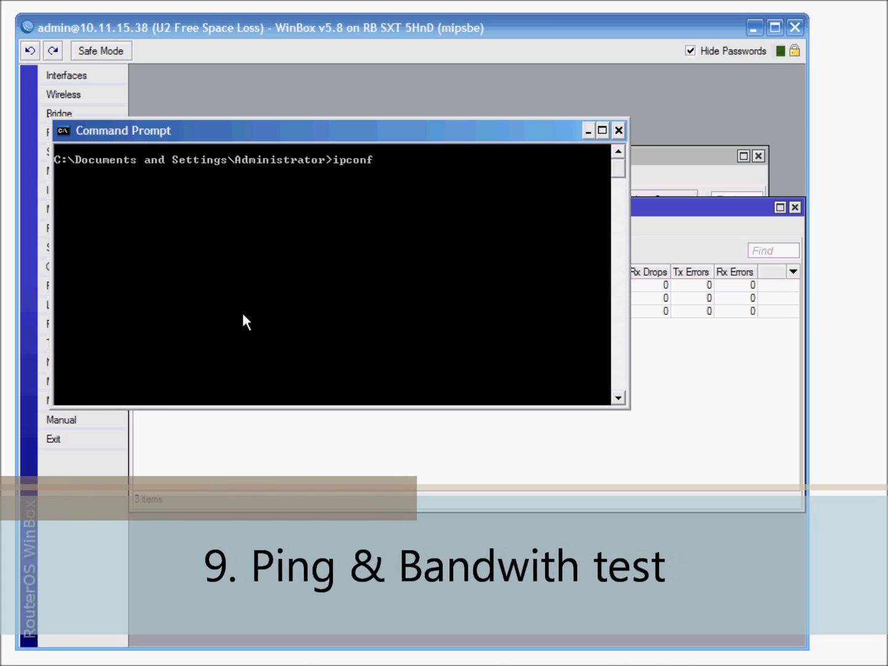
key(Return)
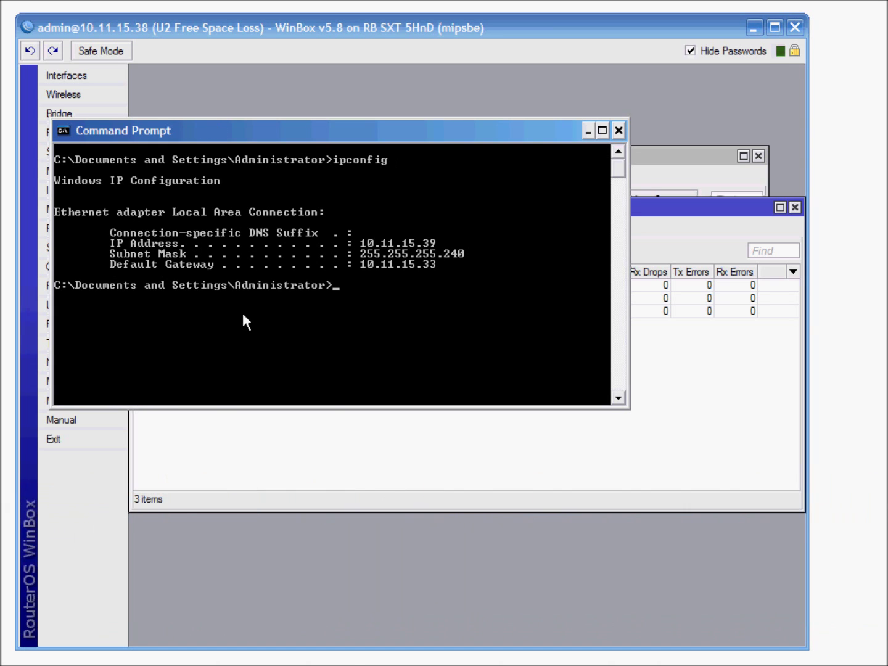
text(ping 10.11.15.39)
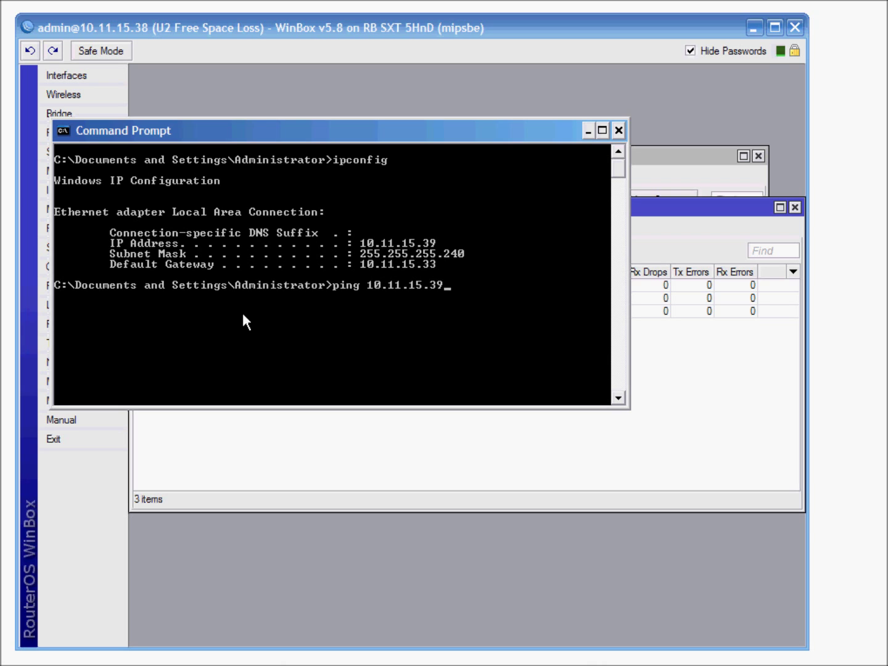
key(Return)
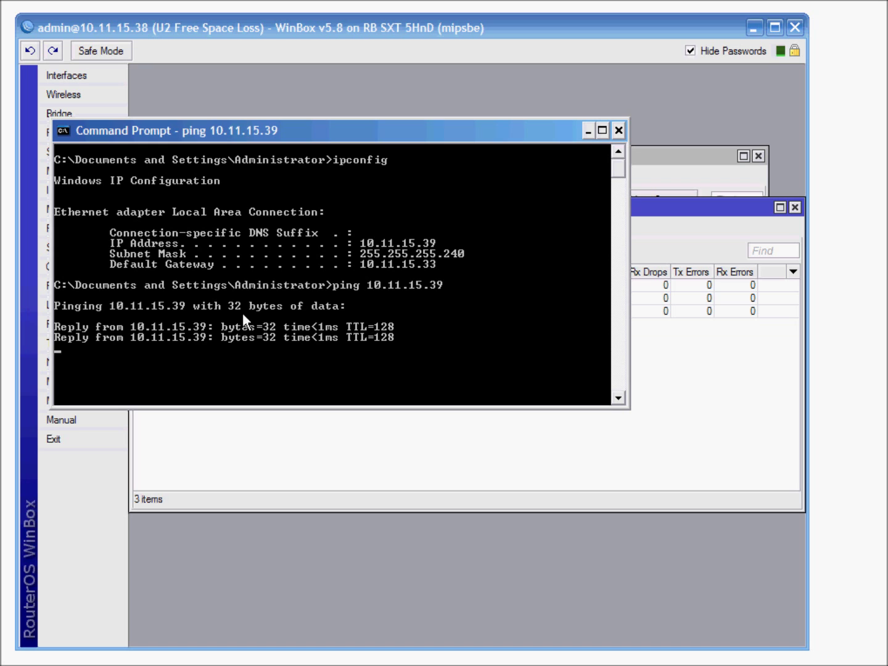
Ping 10.11.15.38, 10.11.15.37 and 10.11.15.36 in turn
key(Up)
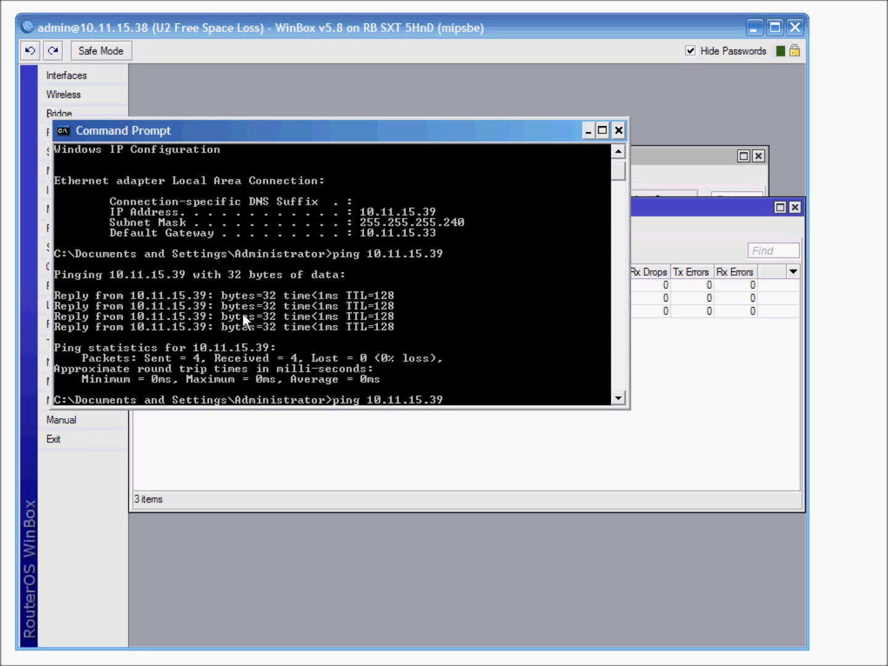
text(8)
key(Return)
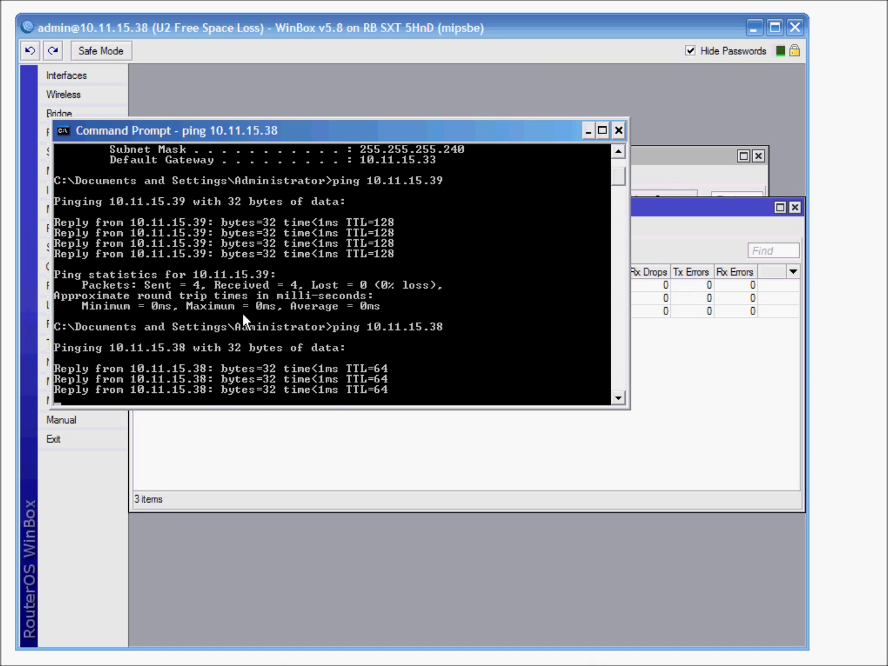
key(Up)
key(BackSpace)
text(7)
key(Return)
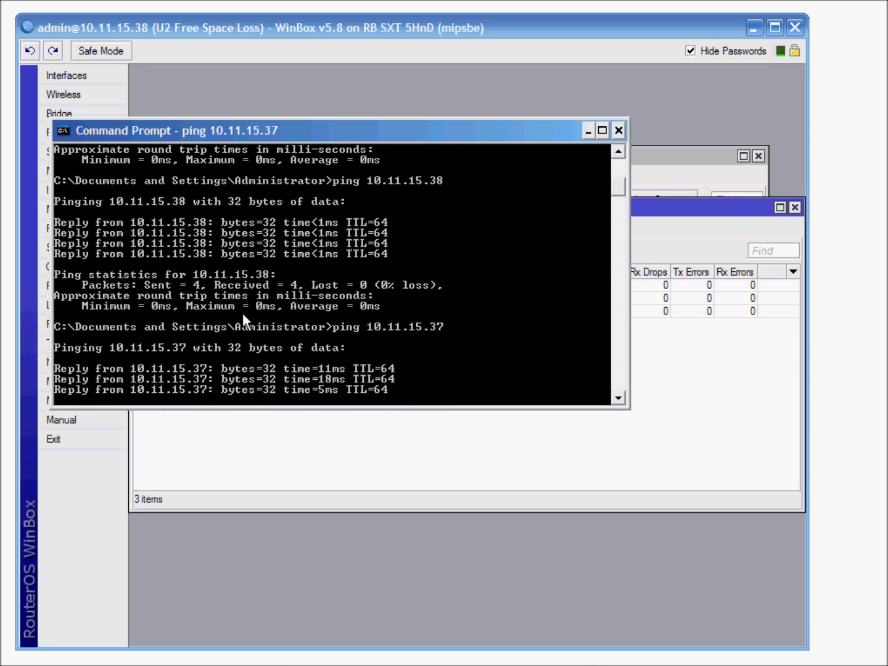
key(Up)
key(BackSpace)
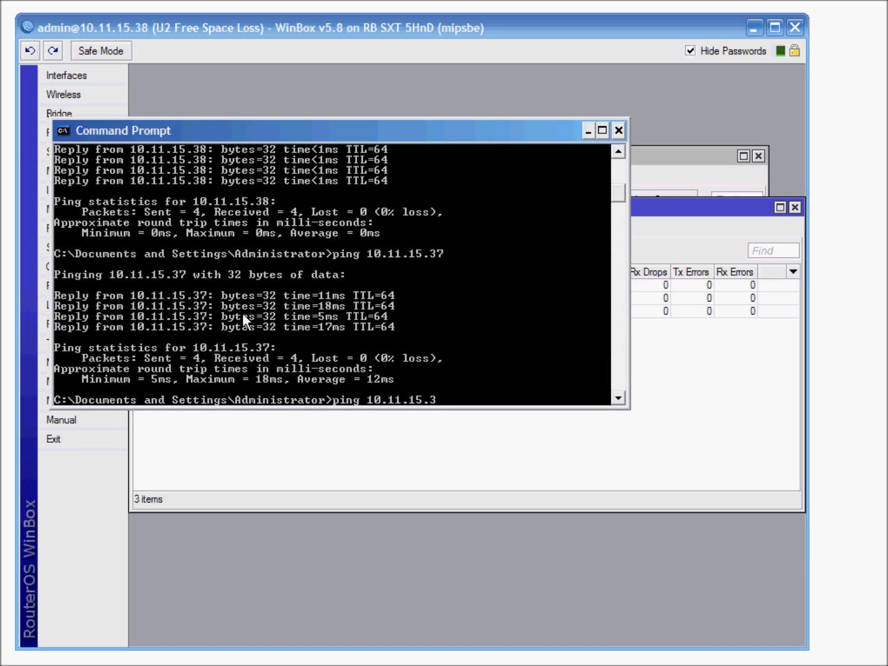
text(6)
key(Return)
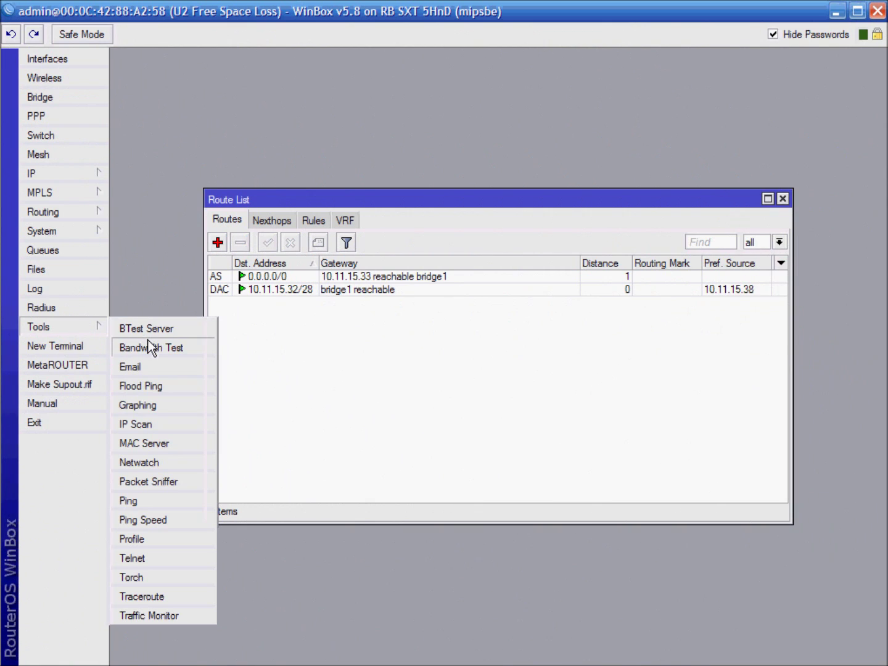
Run a two-way UDP bandwidth test to 10.11.15.37 and enlarge the test window
click(148, 347)
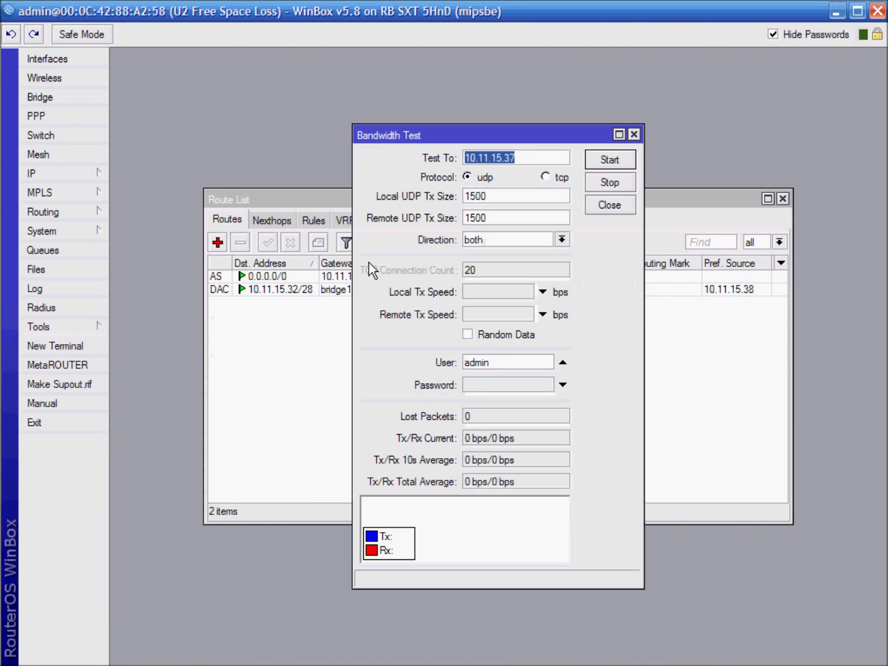
click(537, 160)
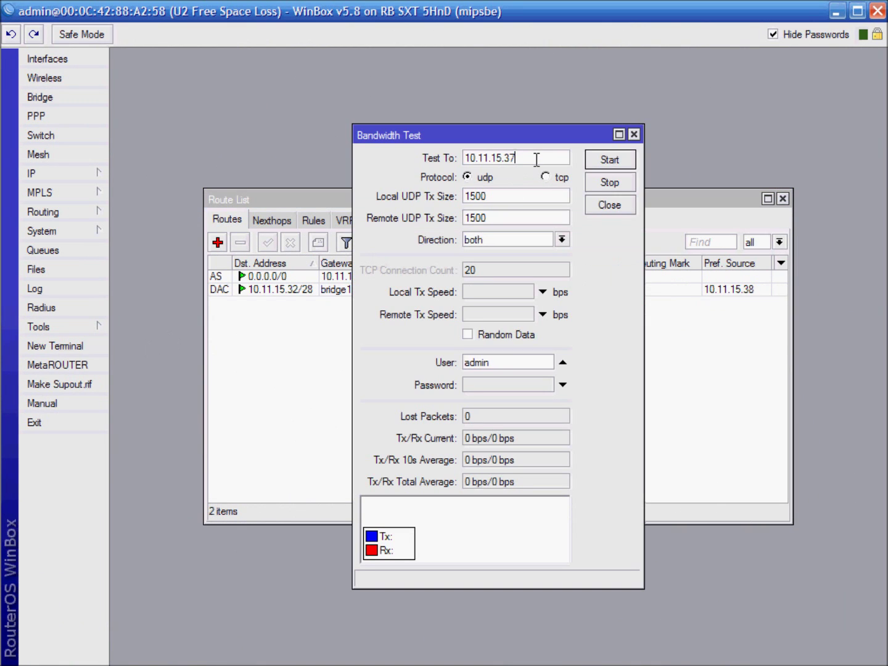
click(567, 241)
click(566, 241)
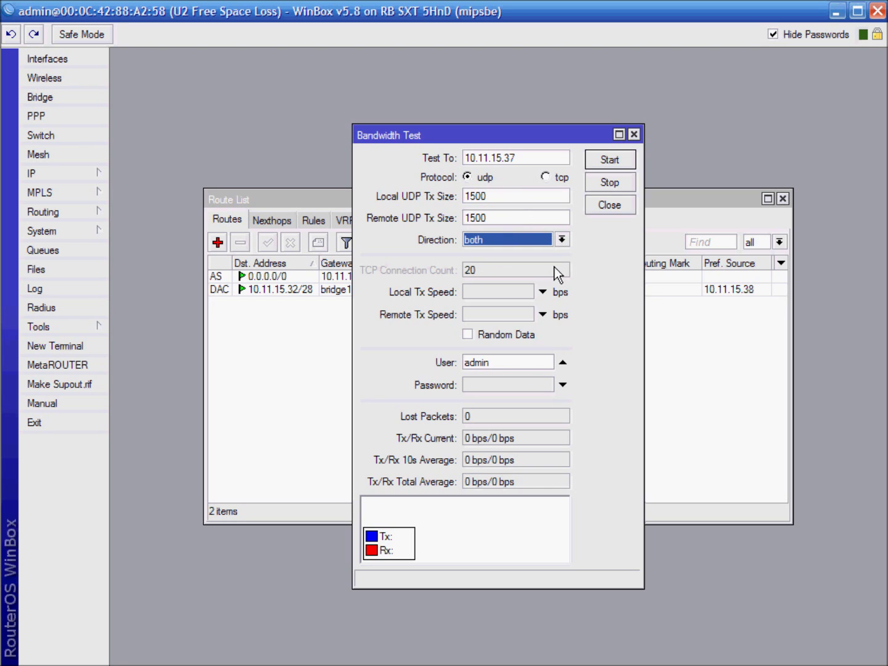
click(611, 162)
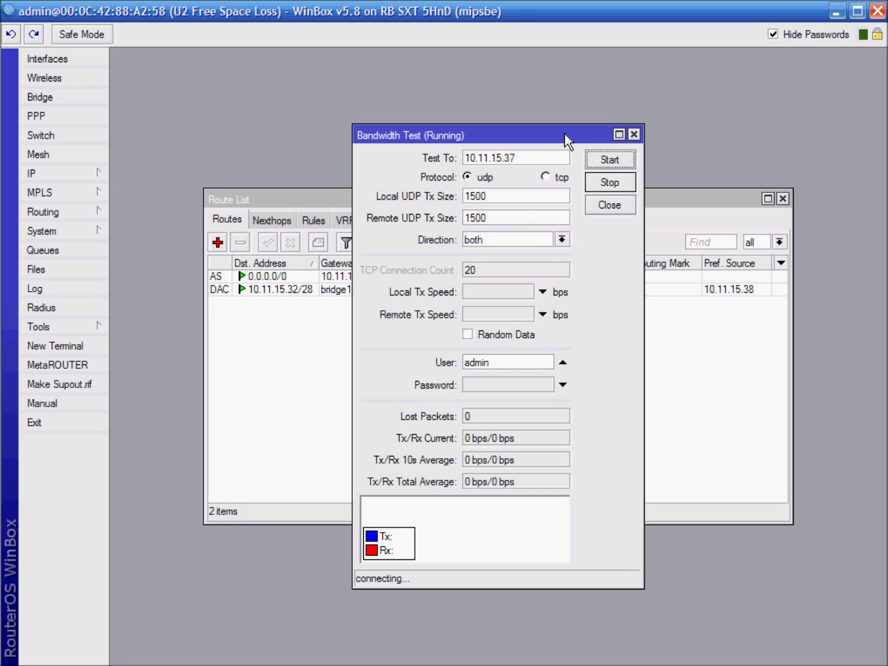
drag(563, 134, 400, 78)
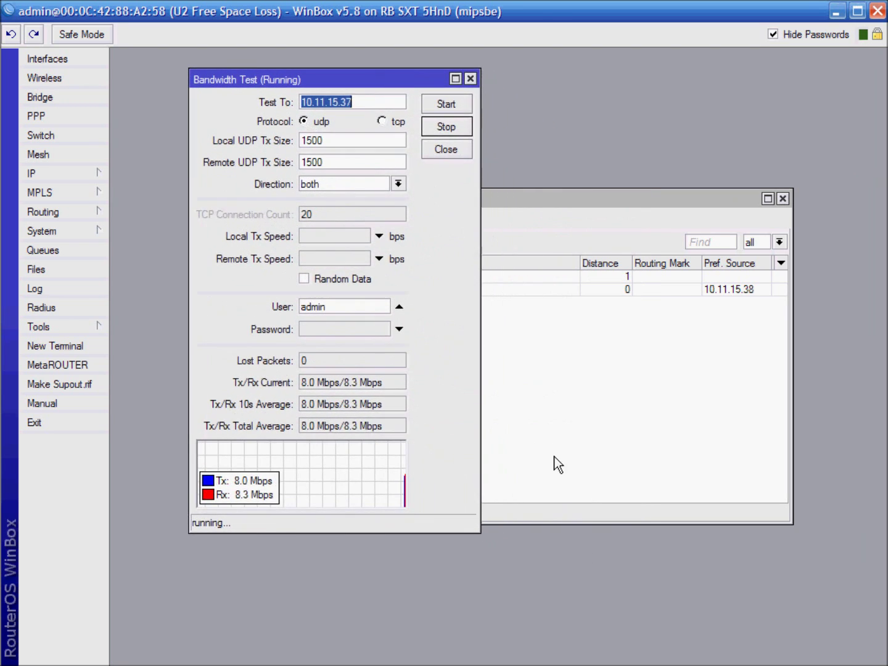
drag(483, 532, 678, 619)
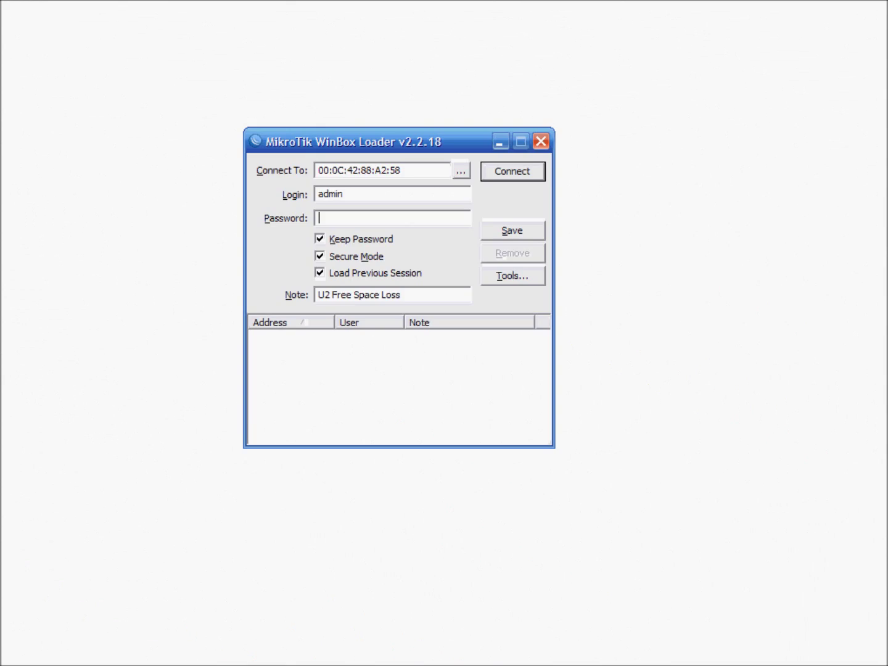
Pick the U2 router at 10.11.15.38 from the neighbor list and connect
click(461, 171)
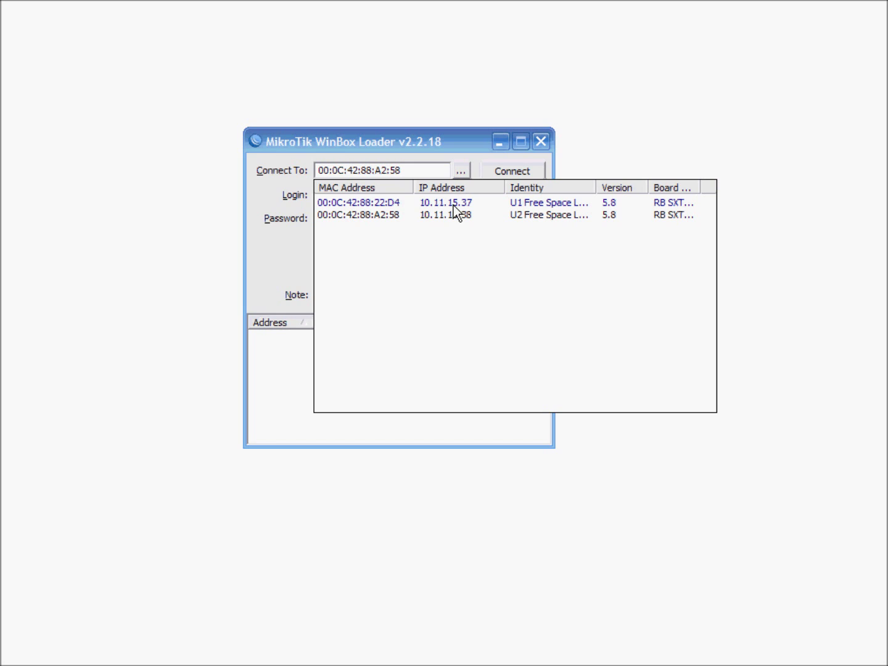
click(451, 214)
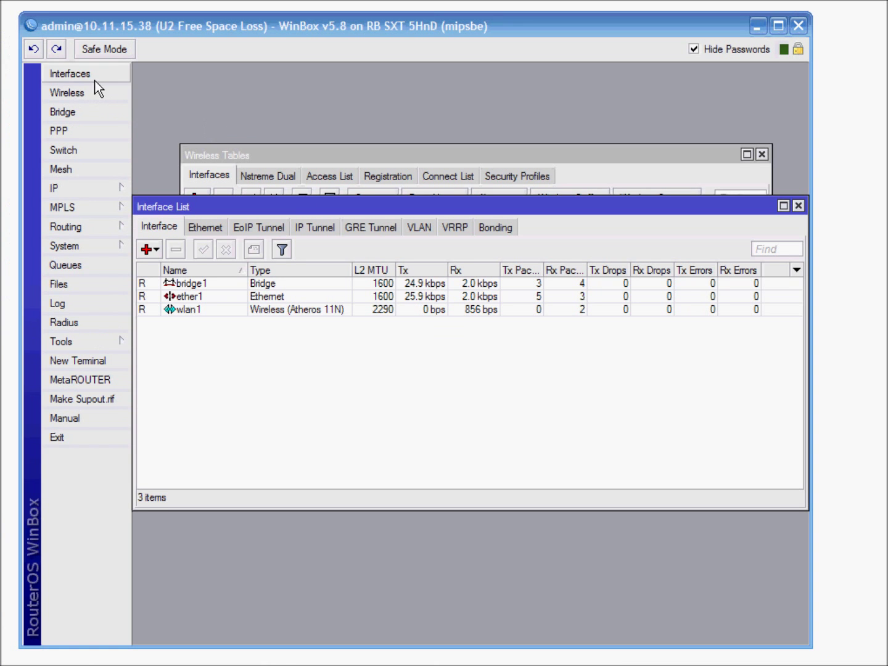
Create VLAN interface vlan100-MGMT with VLAN ID 100 on bridge1
click(92, 76)
click(419, 227)
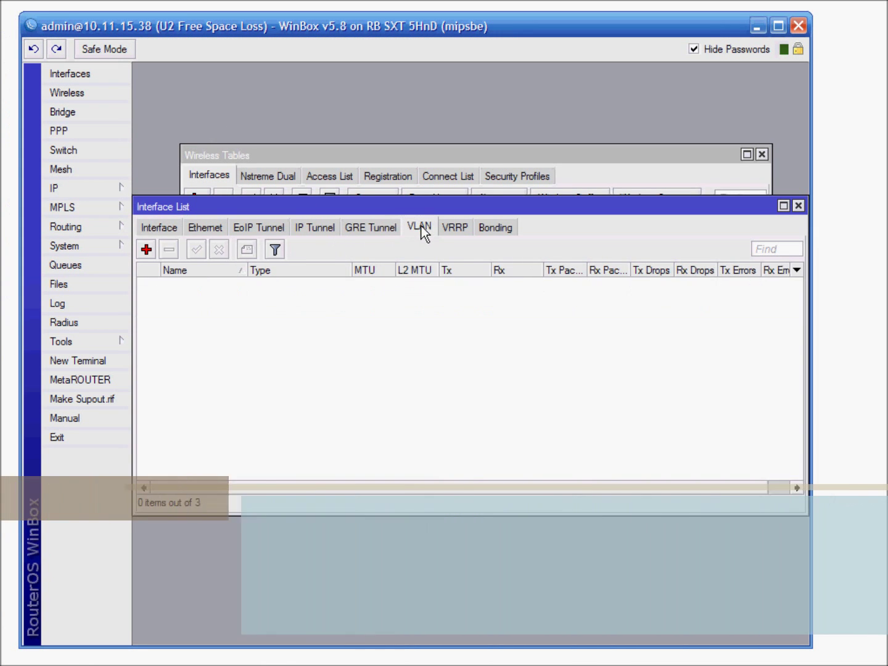
click(153, 249)
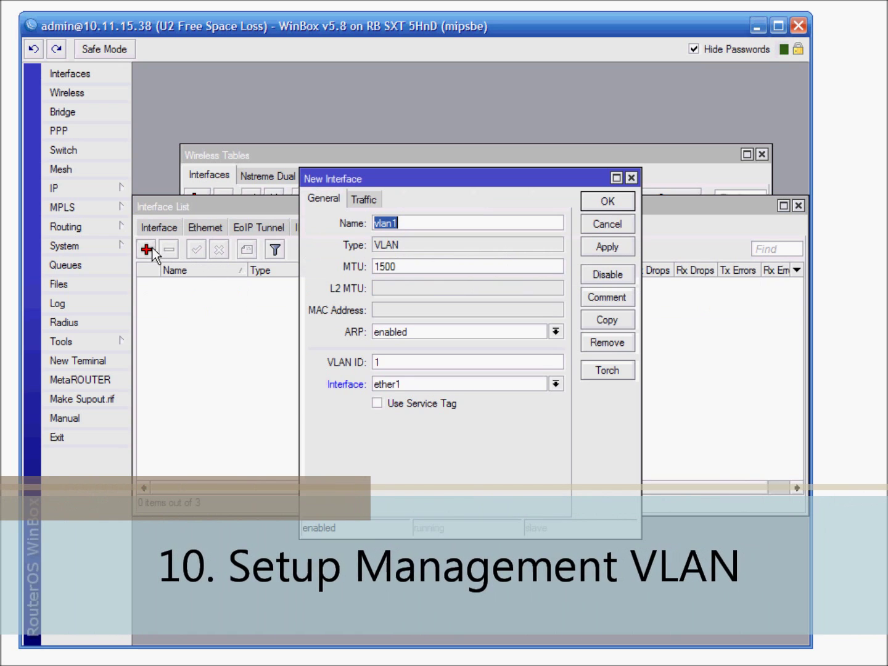
click(415, 224)
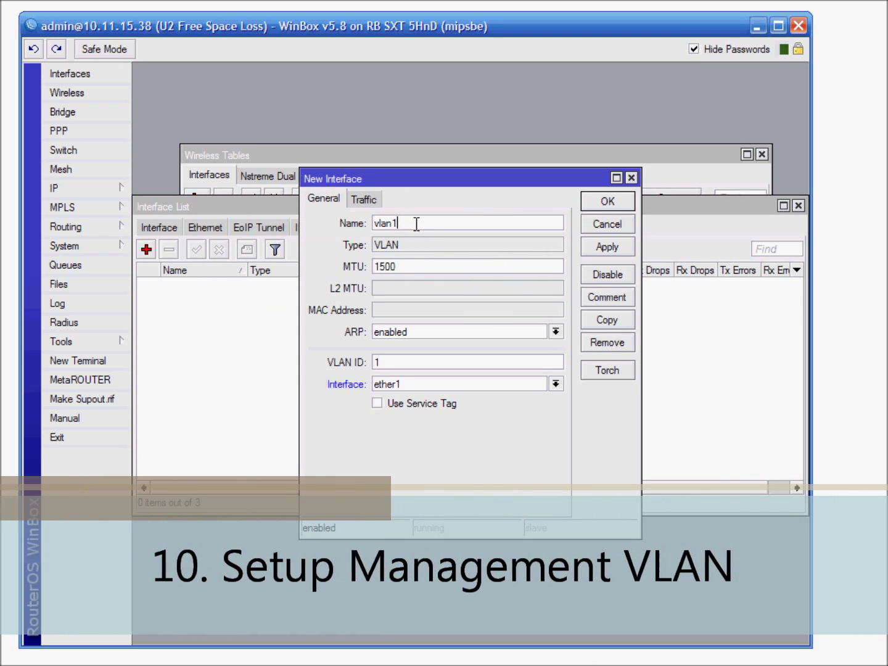
click(388, 364)
text(00)
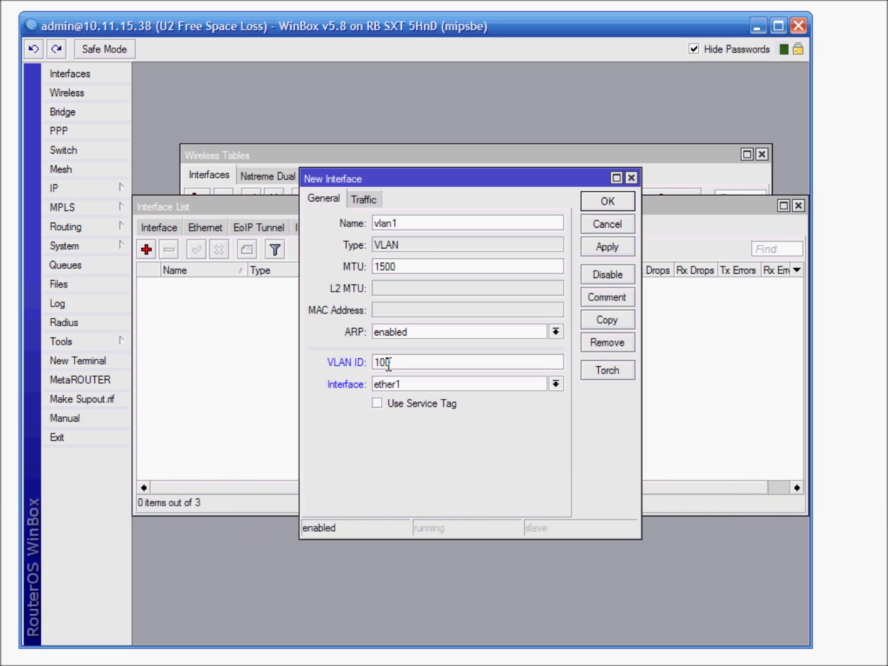
click(426, 230)
text(9)
text(00-MGMT)
click(434, 383)
click(423, 399)
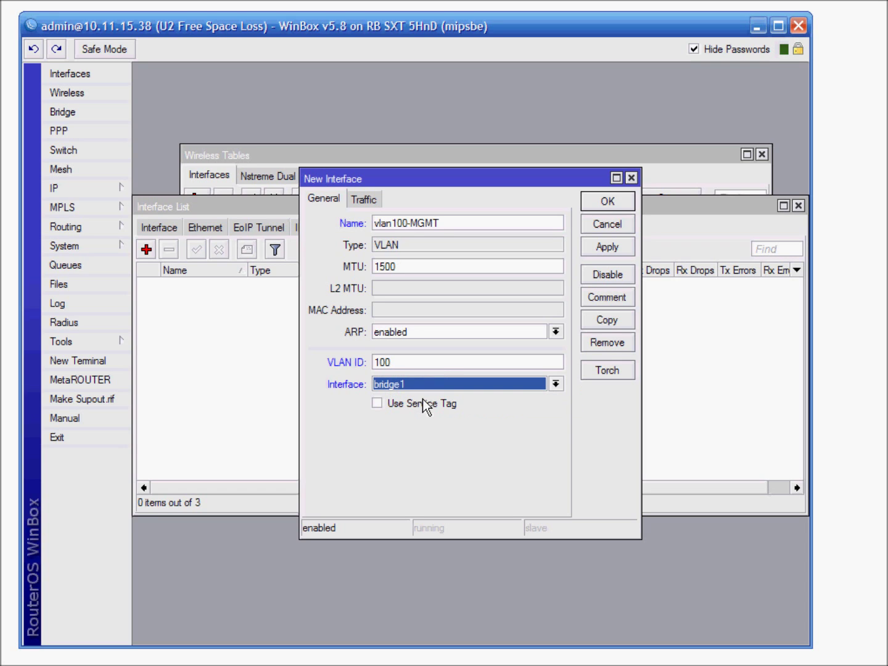
click(608, 204)
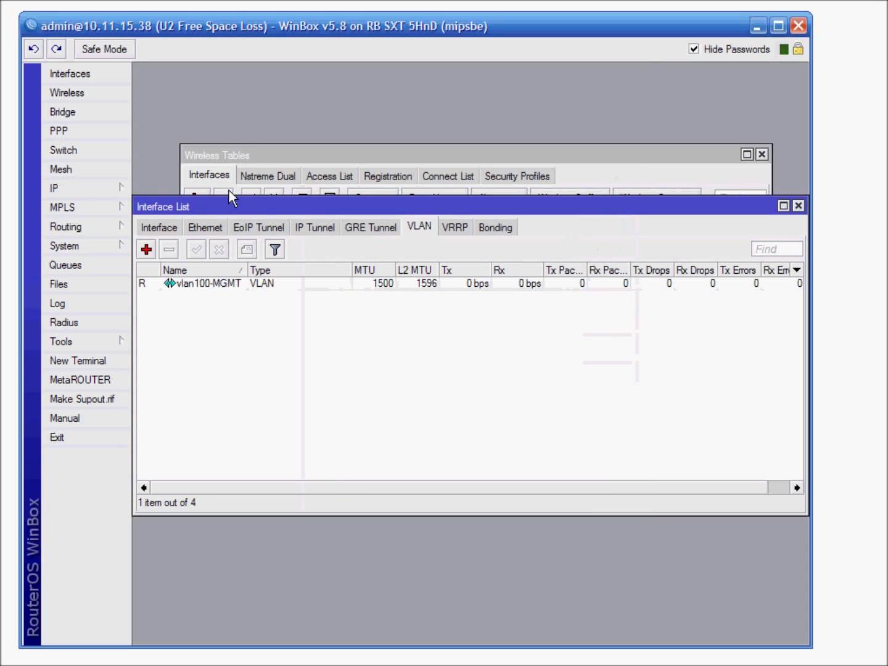
Reassign the 10.11.15.38/28 address to the vlan100-MGMT interface
click(86, 192)
click(183, 227)
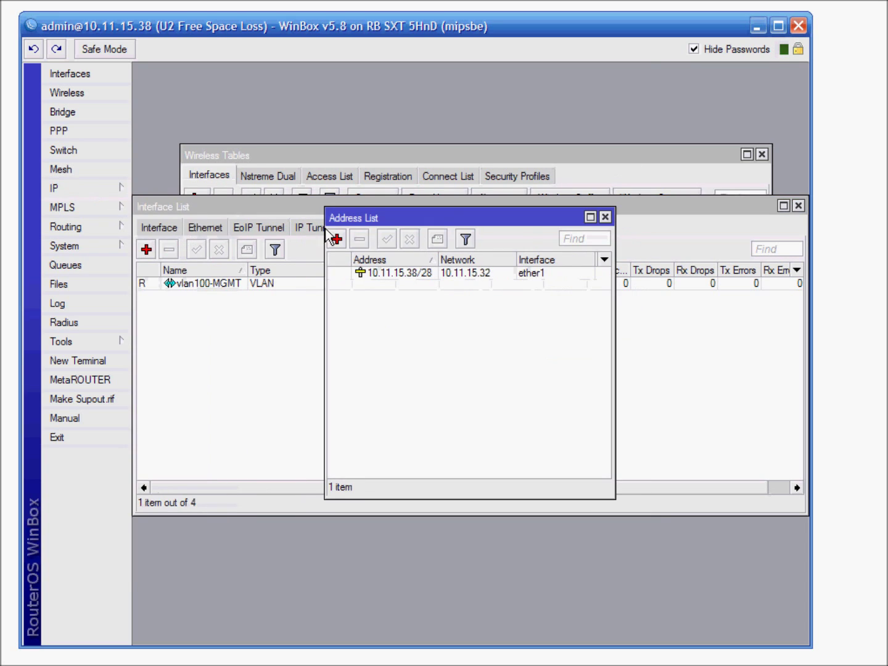
double_click(372, 272)
click(420, 224)
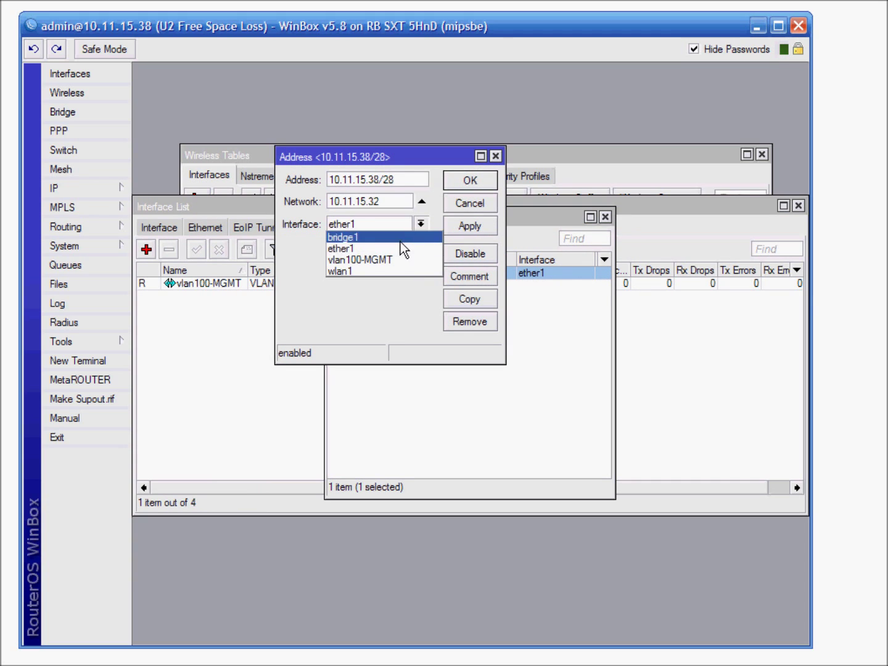
click(397, 259)
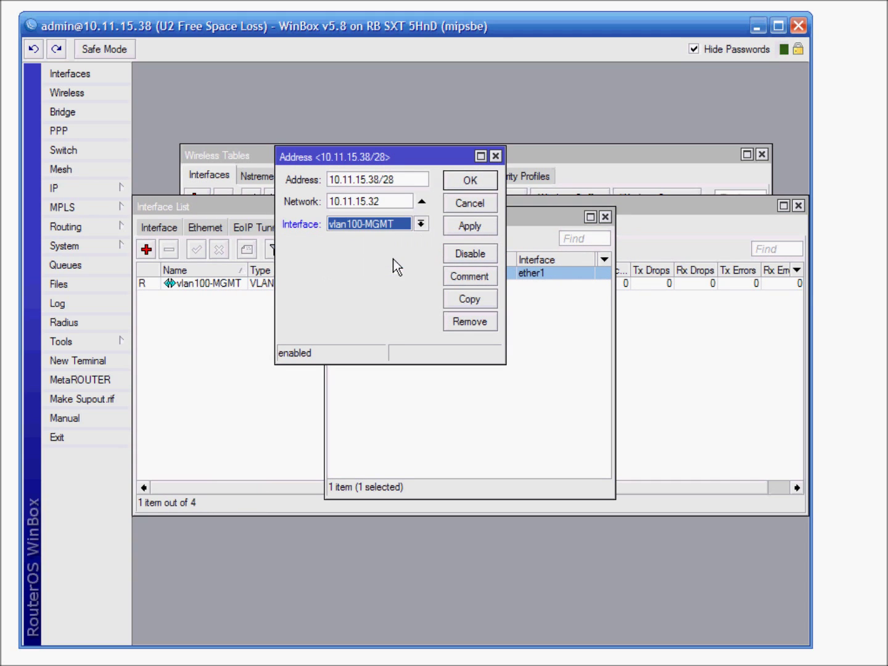
click(475, 188)
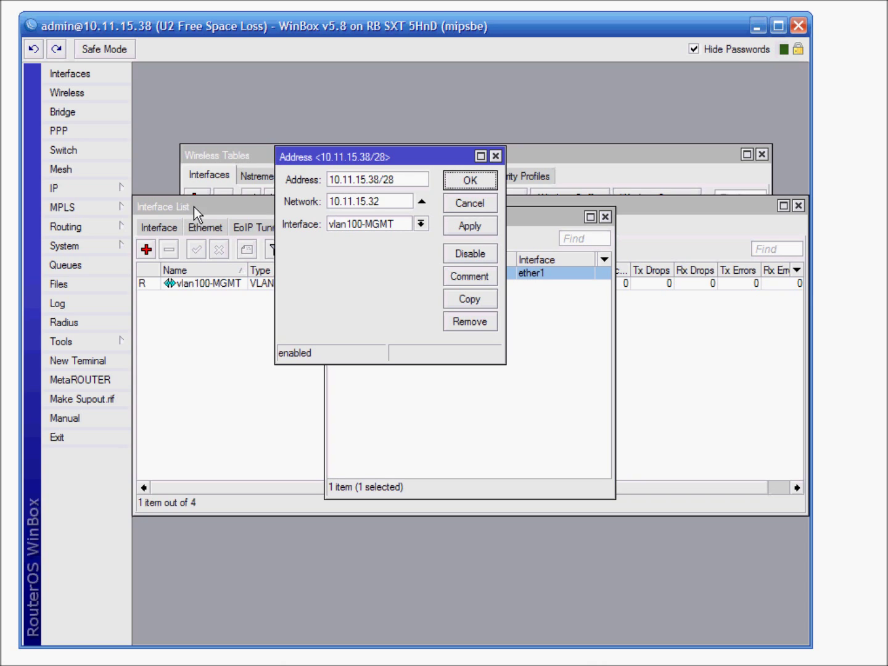
click(495, 159)
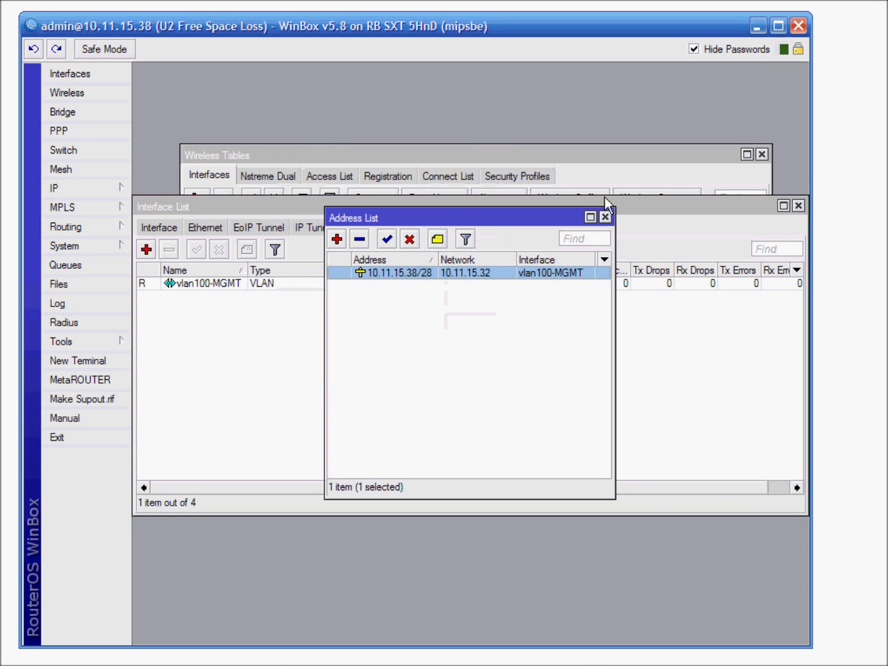
click(605, 217)
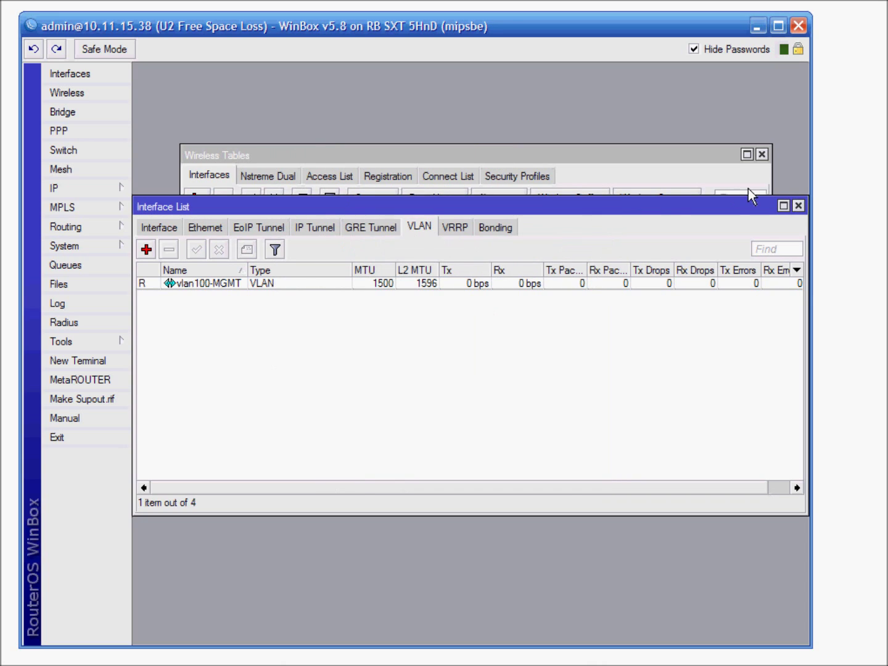
click(798, 207)
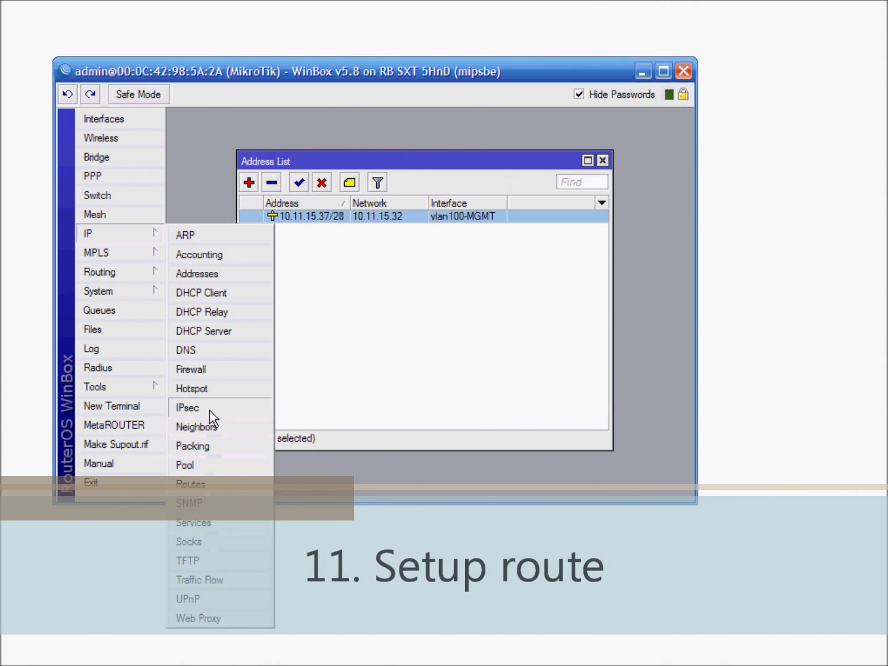
Add a route to 0.0.0.0/0 with gateway 10.11.15.33 in IP > Routes
click(203, 485)
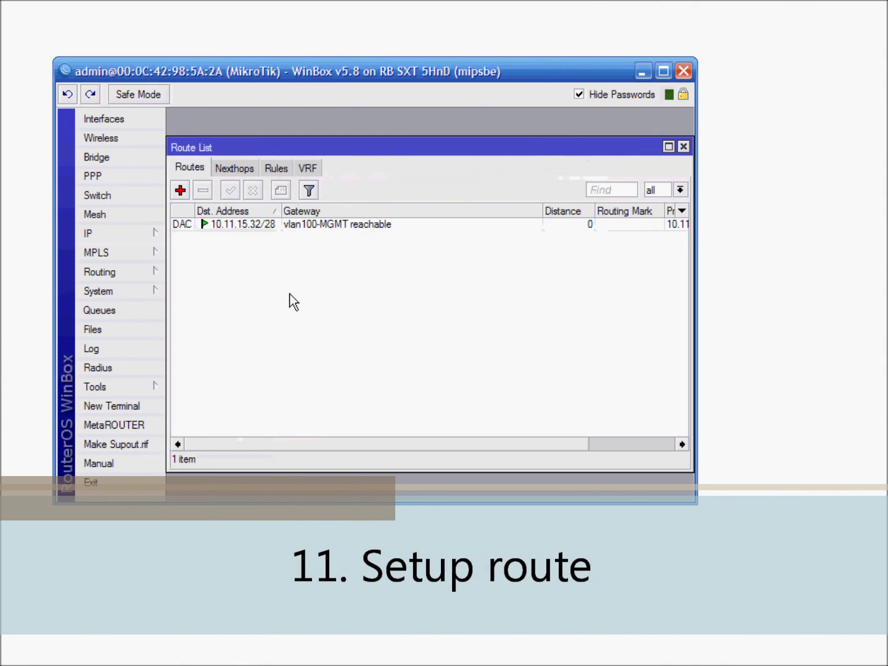
click(244, 225)
click(180, 190)
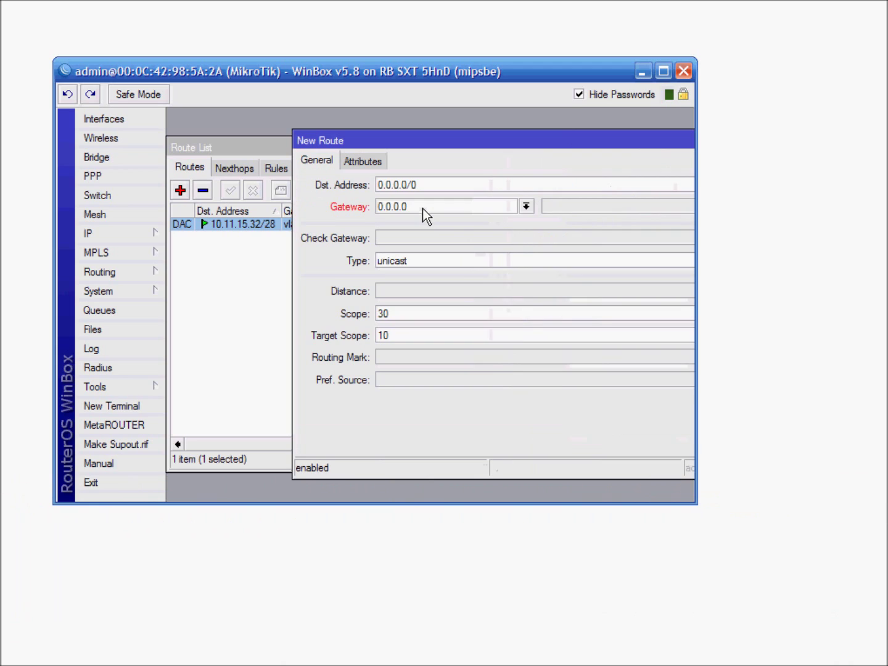
double_click(422, 208)
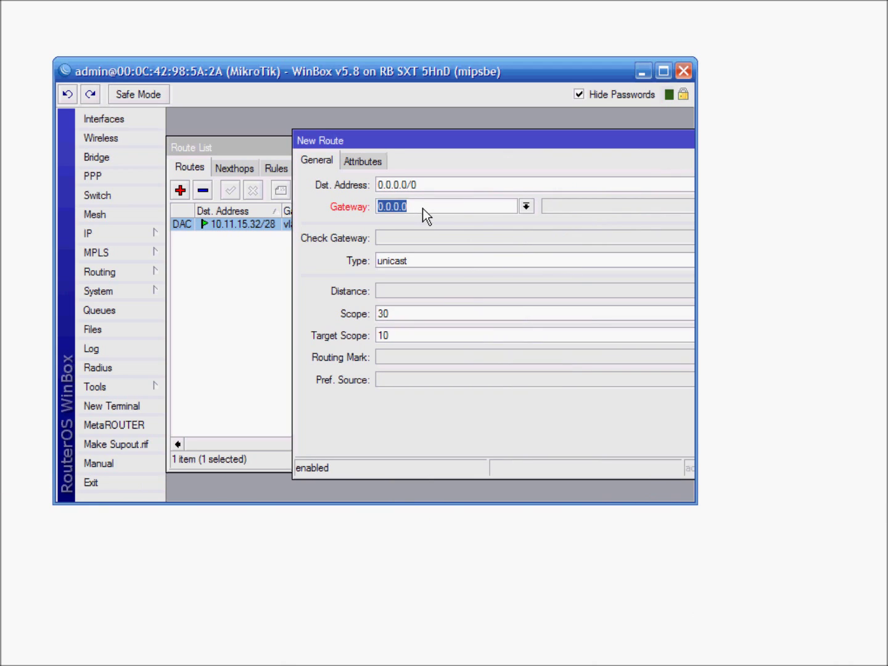
text(10.11.15.33)
drag(458, 146, 241, 169)
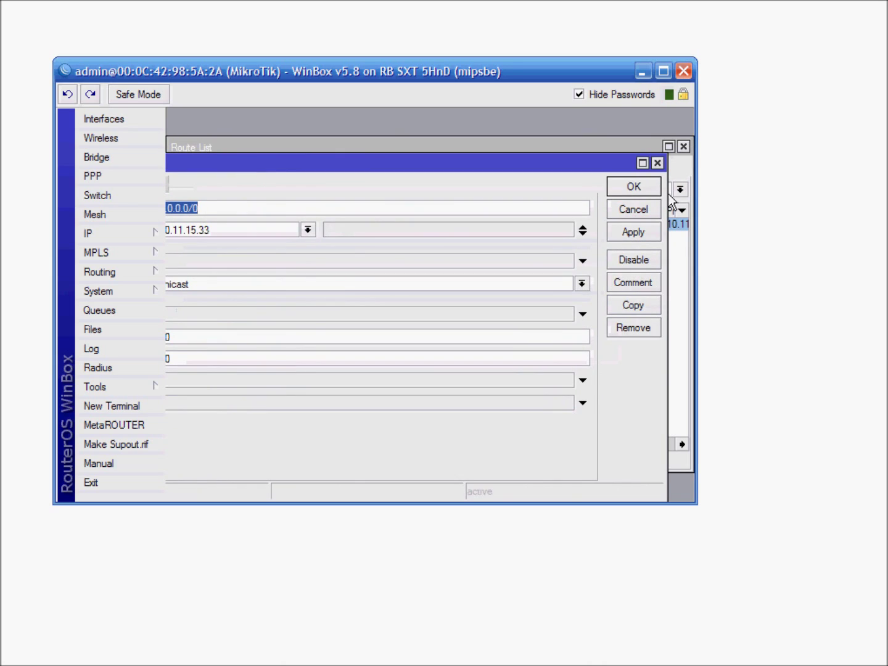
click(648, 195)
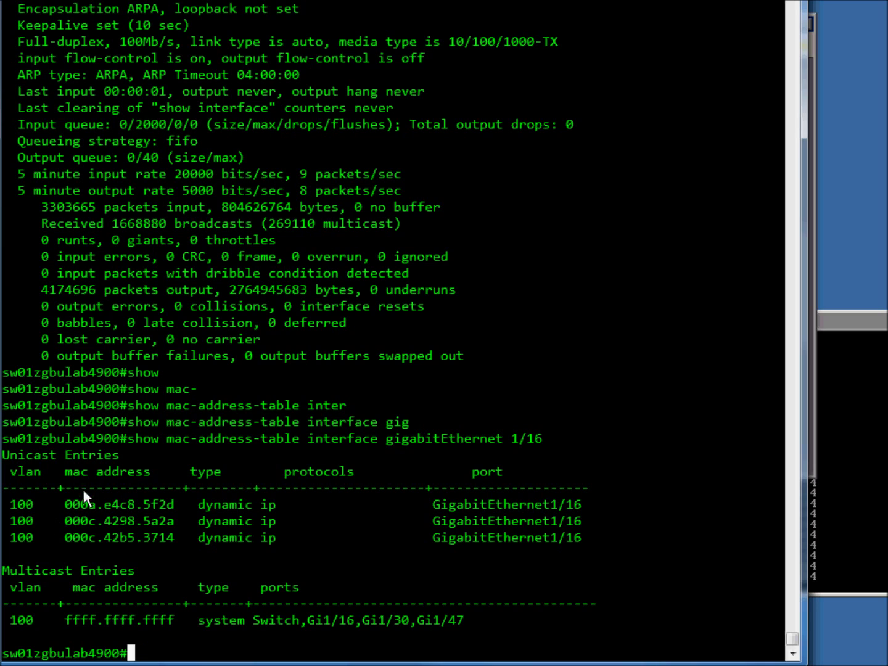
drag(10, 505, 541, 537)
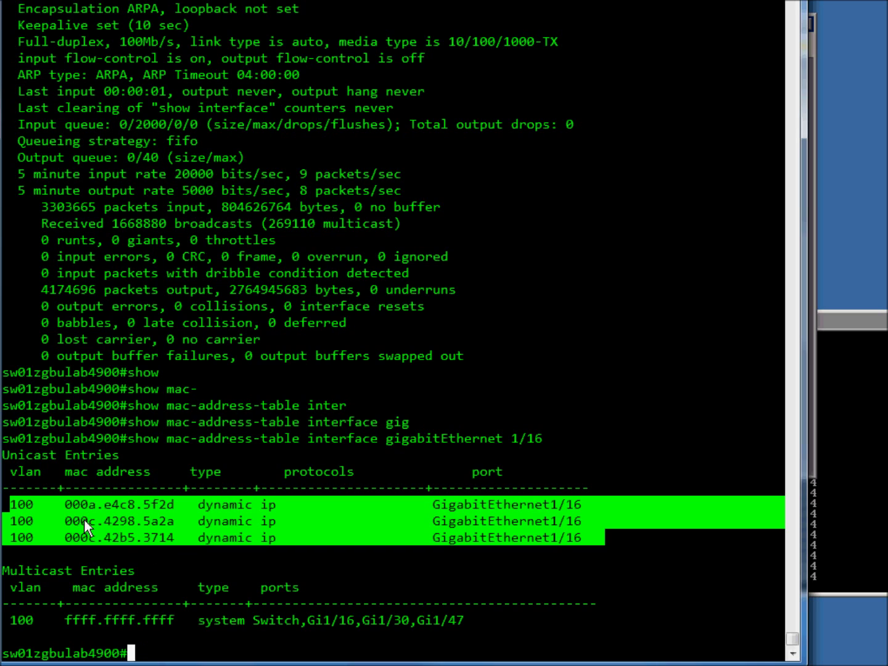
drag(92, 523, 111, 540)
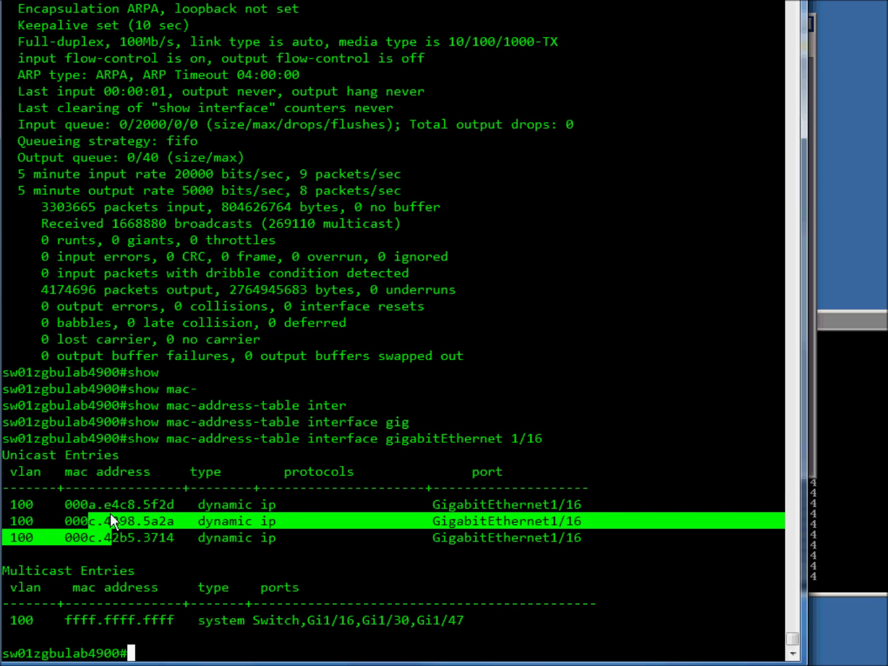
drag(81, 505, 117, 509)
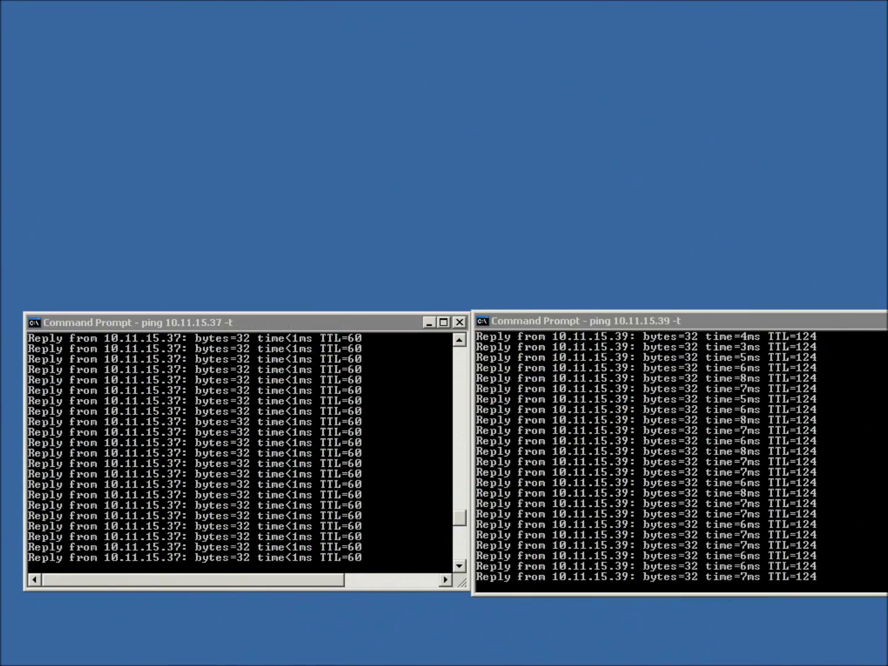
Log in with WinBox Loader to the router at 10.11.15.37 as admin
click(550, 330)
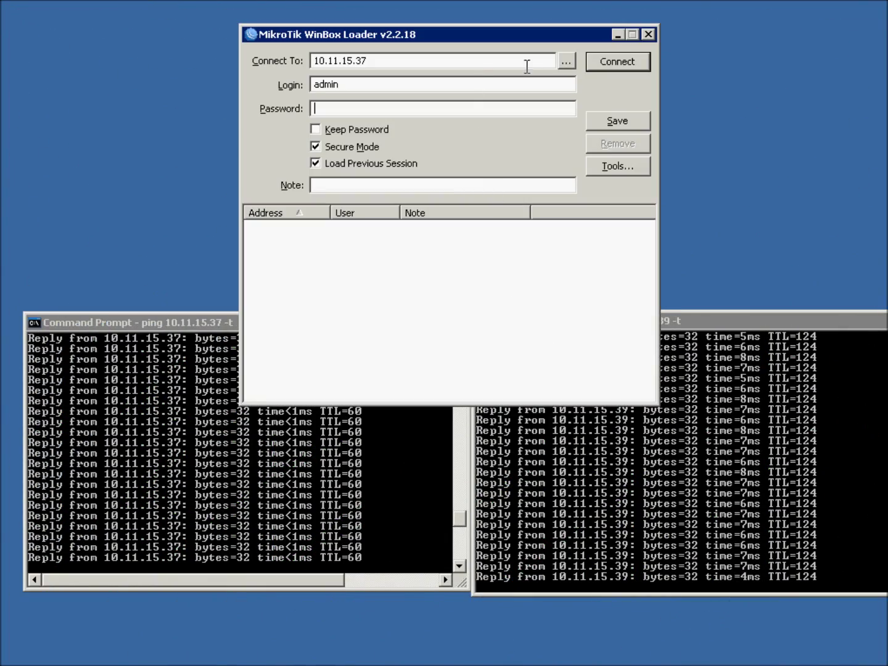
click(566, 61)
click(479, 62)
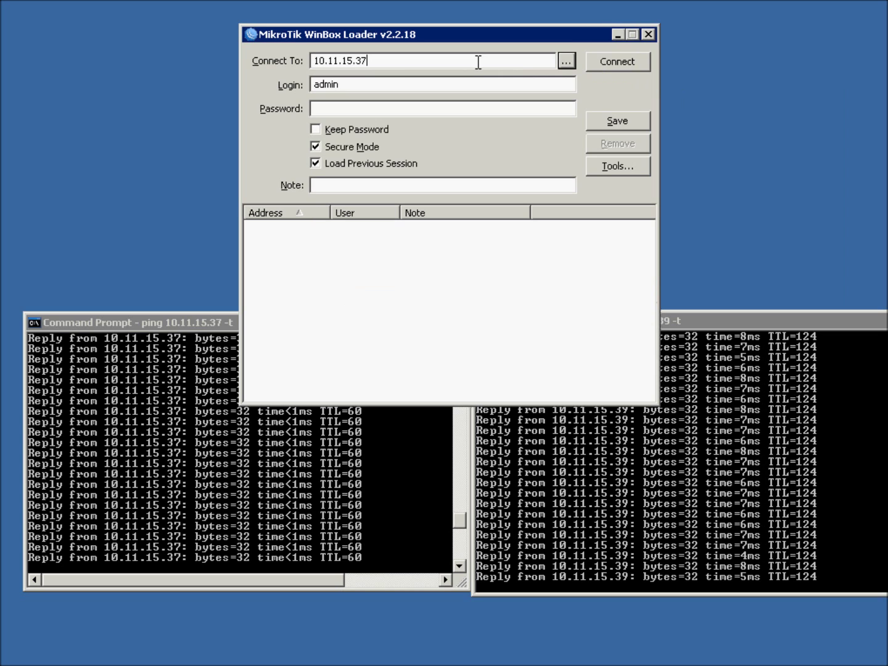
key(Return)
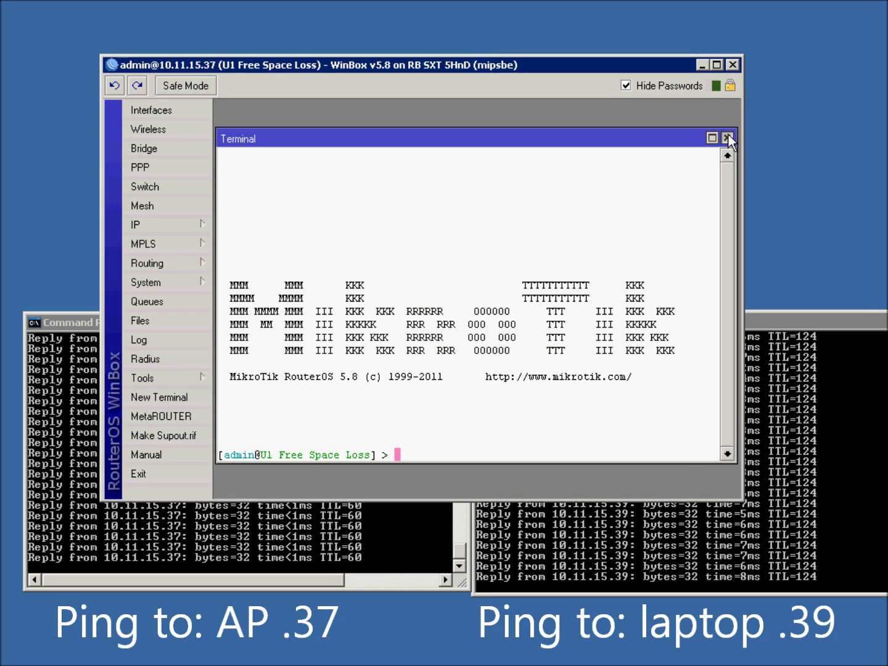
Show the Wireless Registration table, listing one station at -45/-47 signal
click(727, 136)
click(148, 128)
click(421, 172)
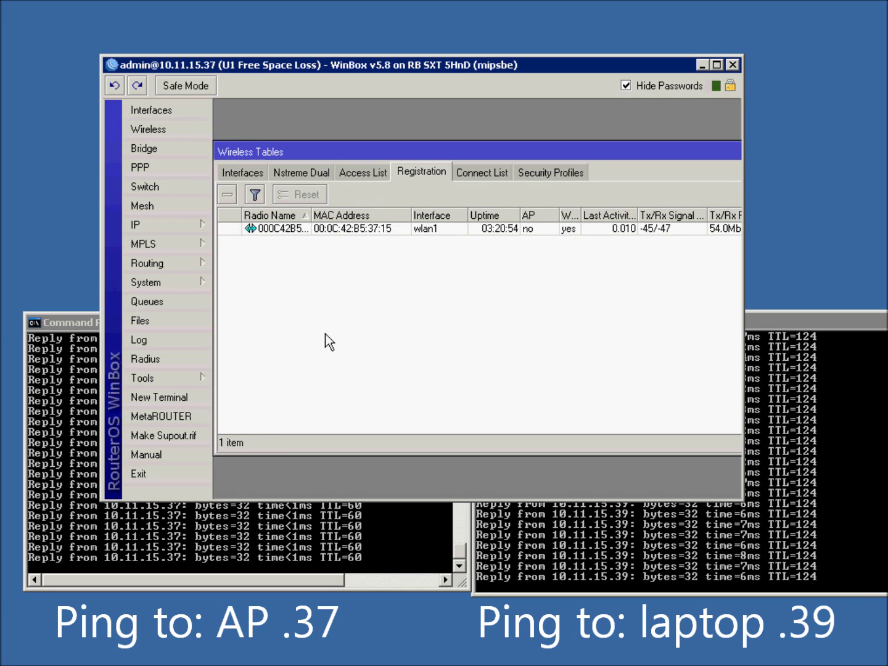